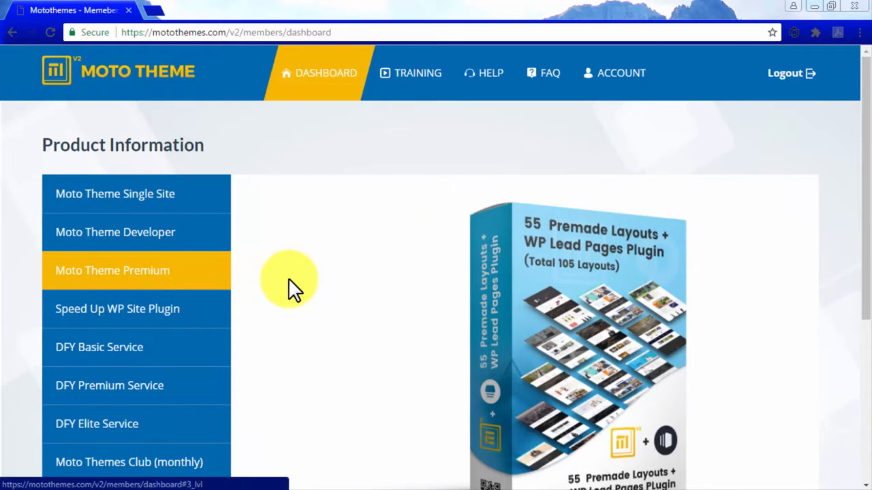
# Download the Moto Theme Premium package as MOTO Themes Plus Demos.zip.
pyautogui.scroll(-2, 288, 288)
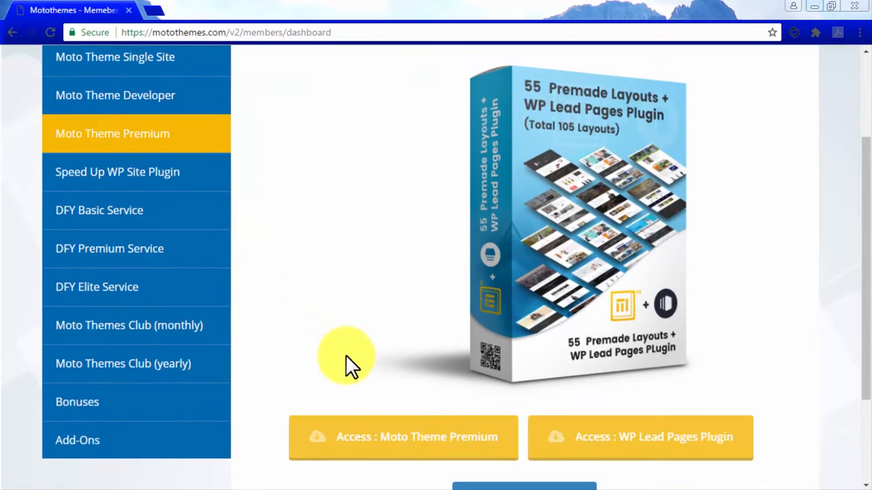
pyautogui.click(410, 448)
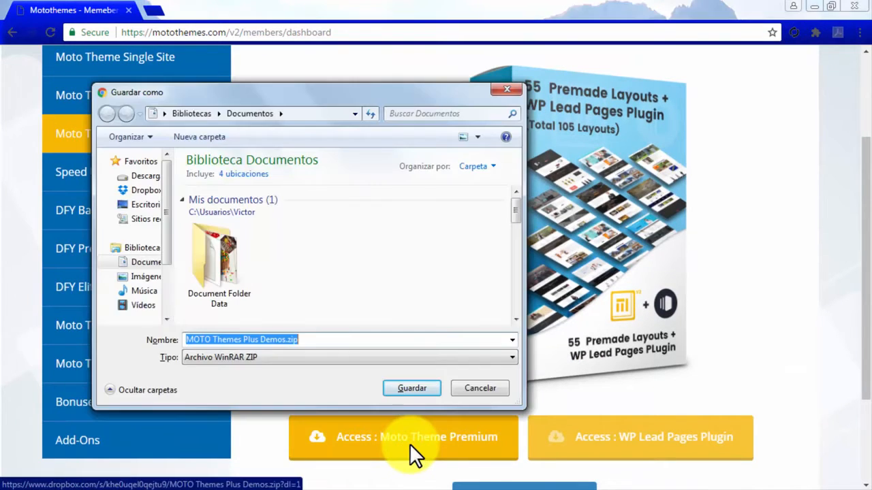
pyautogui.click(391, 441)
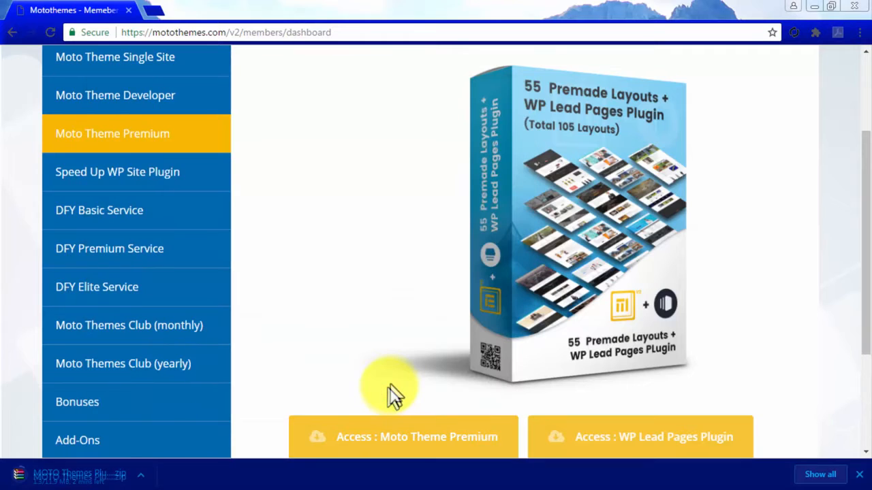
# Extract the downloaded MOTO Themes Plus Demos.zip archive to the suggested MOTO Themes Plus Demos folder on the desktop.
pyautogui.click(109, 478)
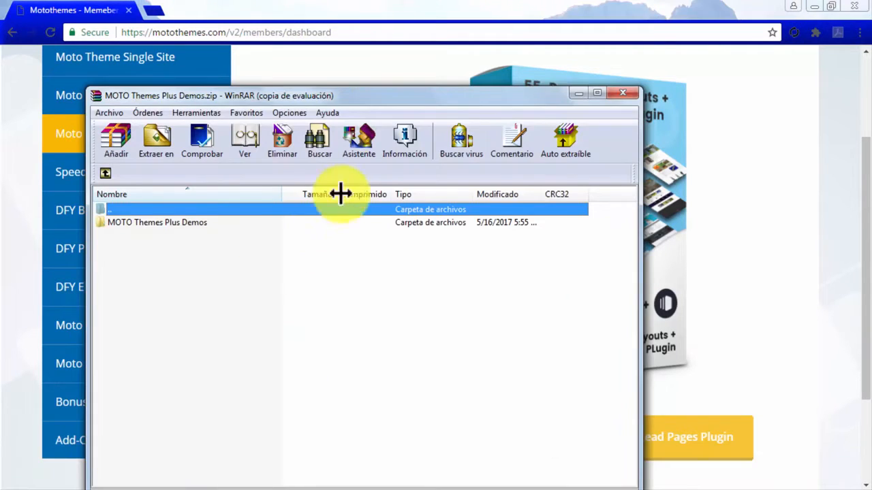
pyautogui.click(373, 141)
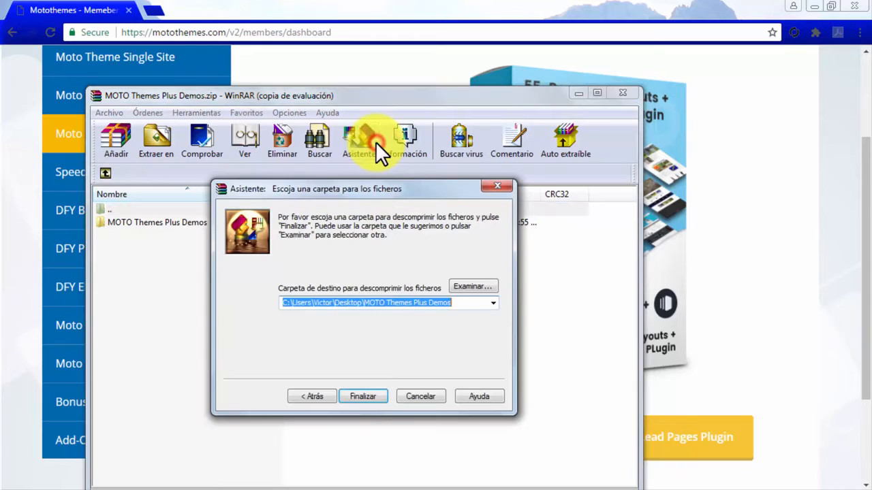
pyautogui.click(350, 394)
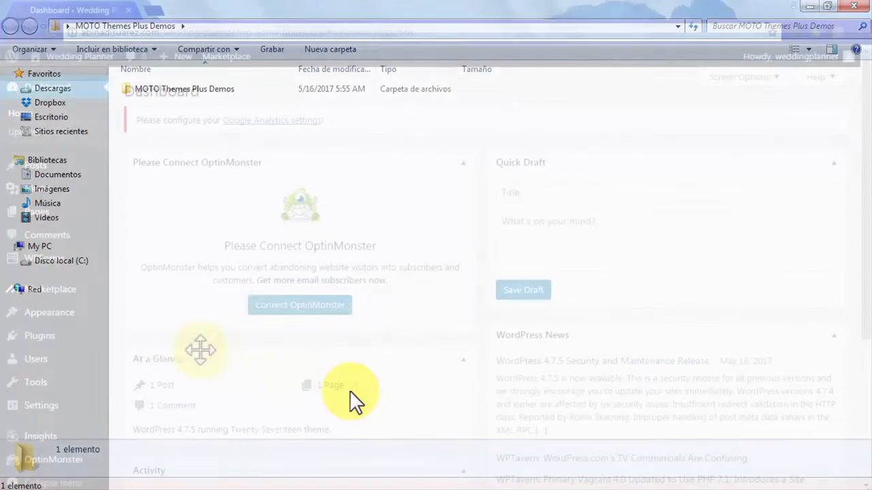
# Switch to the Wedding Planner site's WordPress admin and open the theme upload form.
pyautogui.moveTo(55, 326)
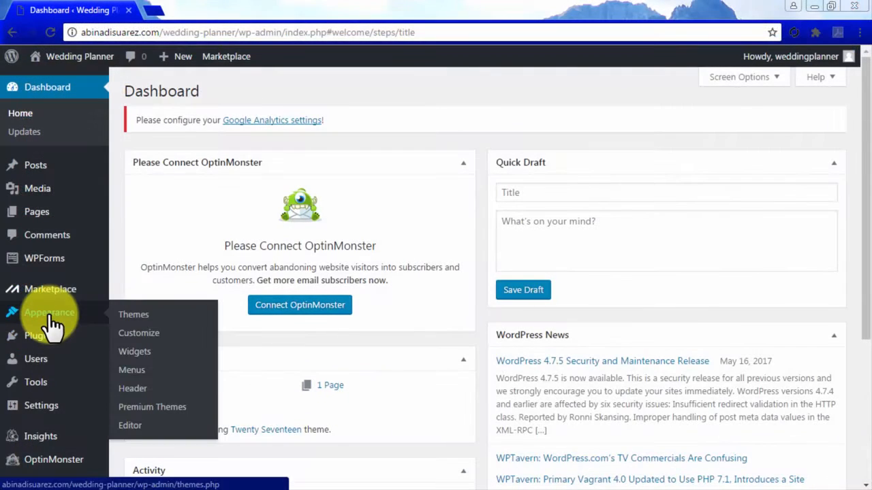
pyautogui.click(136, 317)
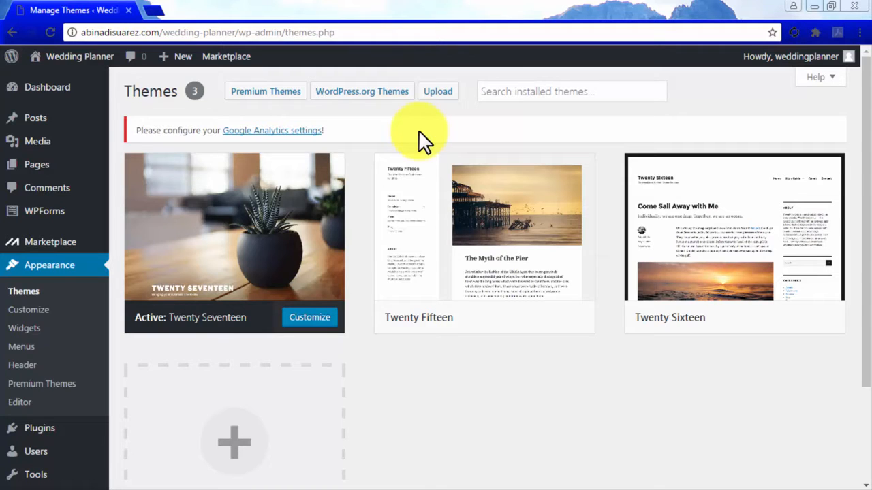
pyautogui.click(434, 94)
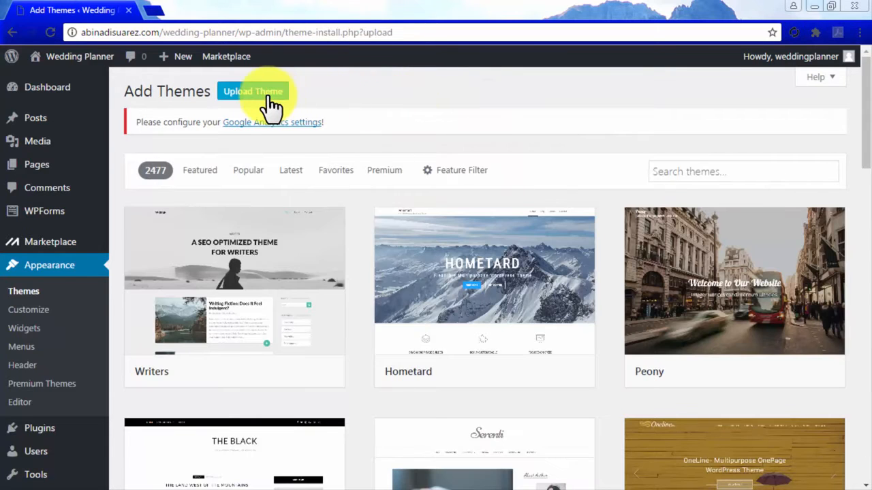
pyautogui.click(272, 95)
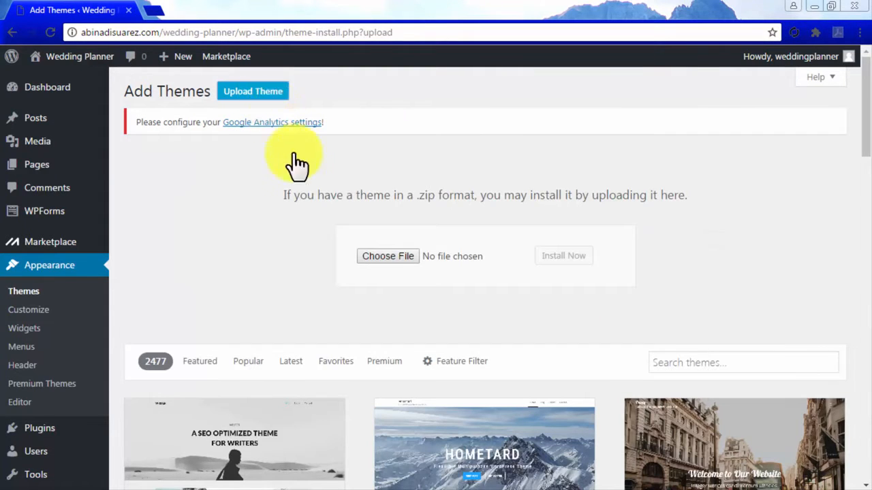
# Install the theme from moto.zip in the inner MOTO Themes Plus Demos folder on the desktop and activate it.
pyautogui.click(376, 262)
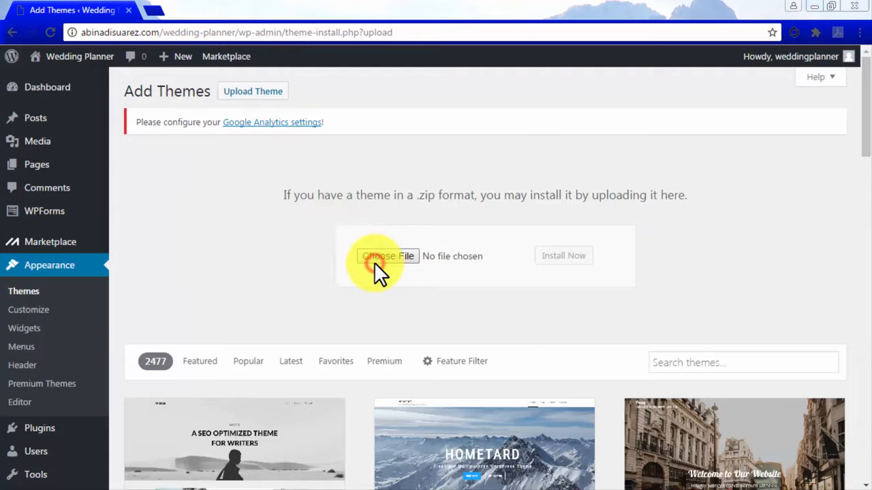
pyautogui.moveTo(454, 267); pyautogui.dragTo(457, 291)
pyautogui.doubleClick(309, 309)
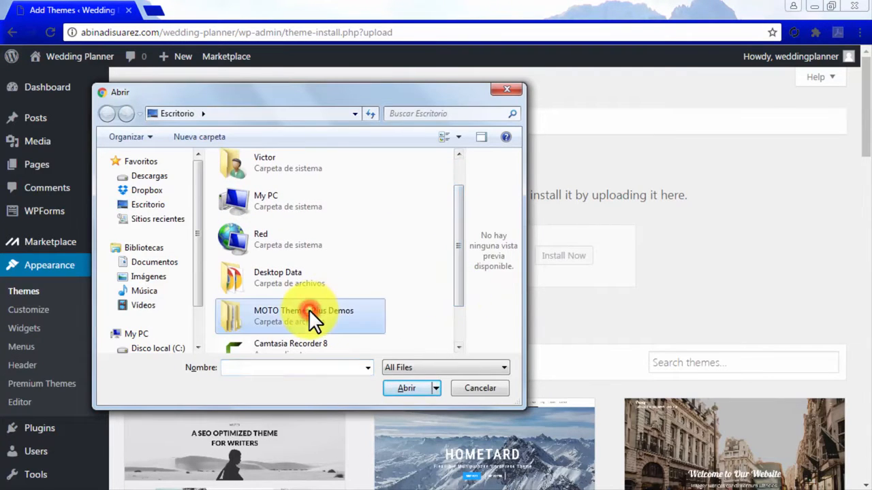
pyautogui.click(294, 179)
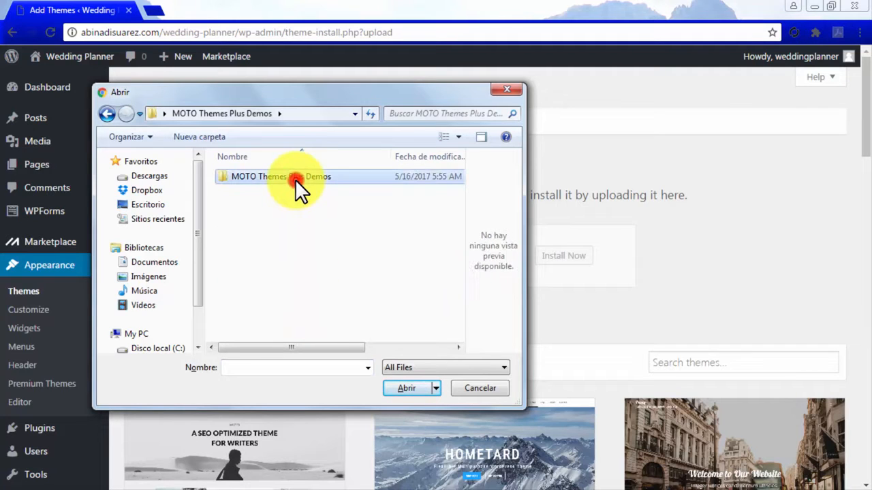
pyautogui.doubleClick(295, 180)
pyautogui.click(295, 179)
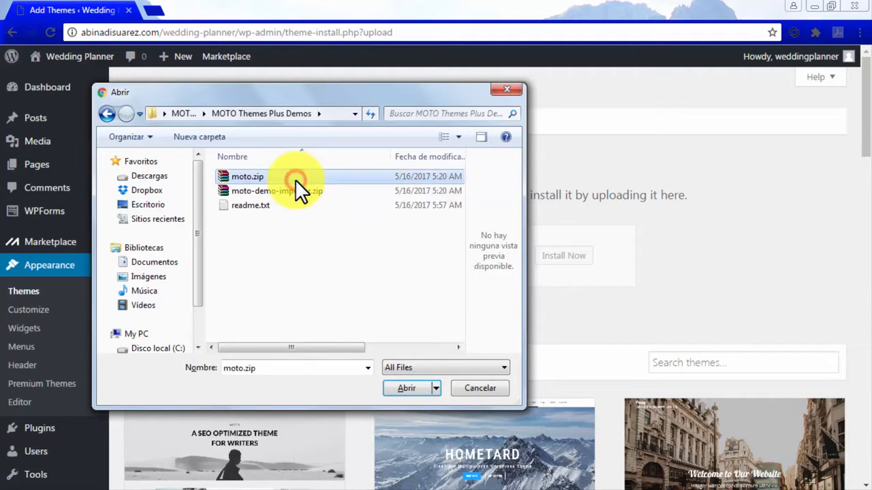
pyautogui.click(402, 388)
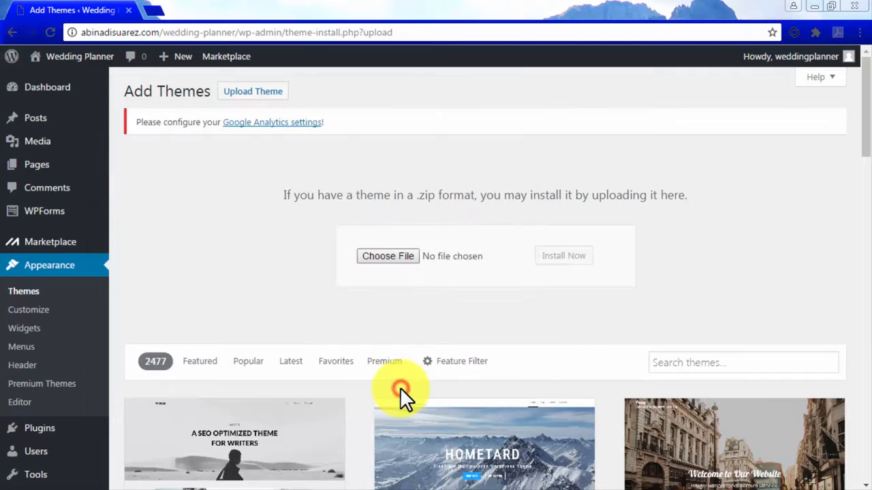
pyautogui.click(558, 262)
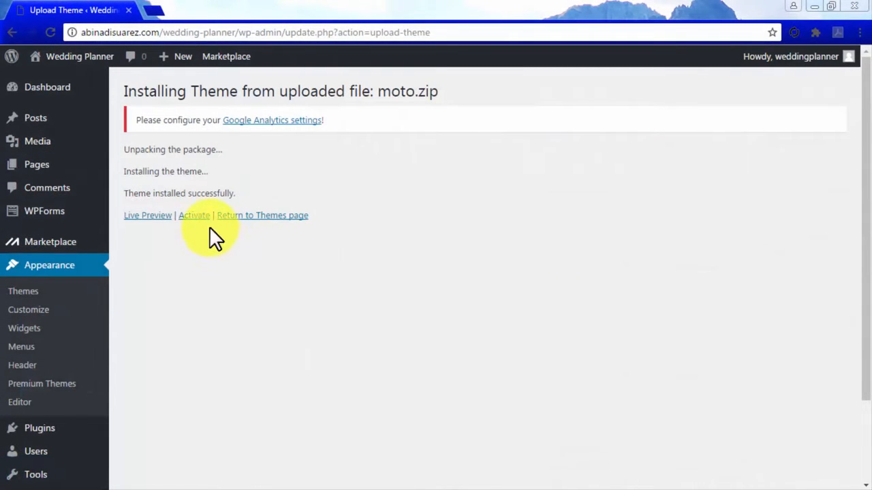
pyautogui.click(195, 215)
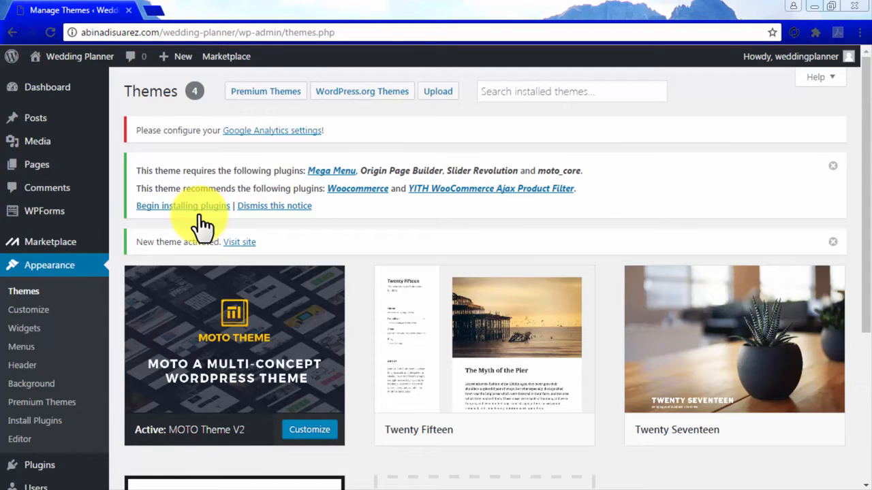
# Bulk-install all the plugins the new theme requires and recommends, from Mega Menu to YITH WooCommerce Ajax Product Filter.
pyautogui.click(199, 207)
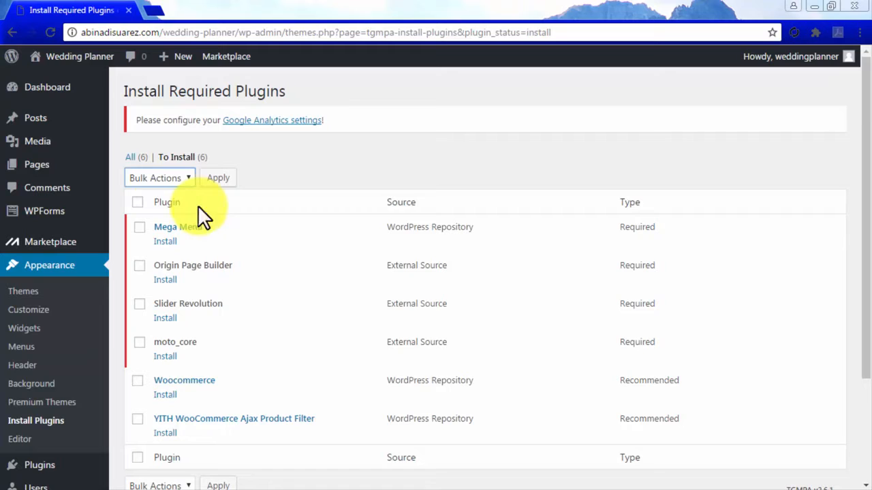
pyautogui.click(139, 203)
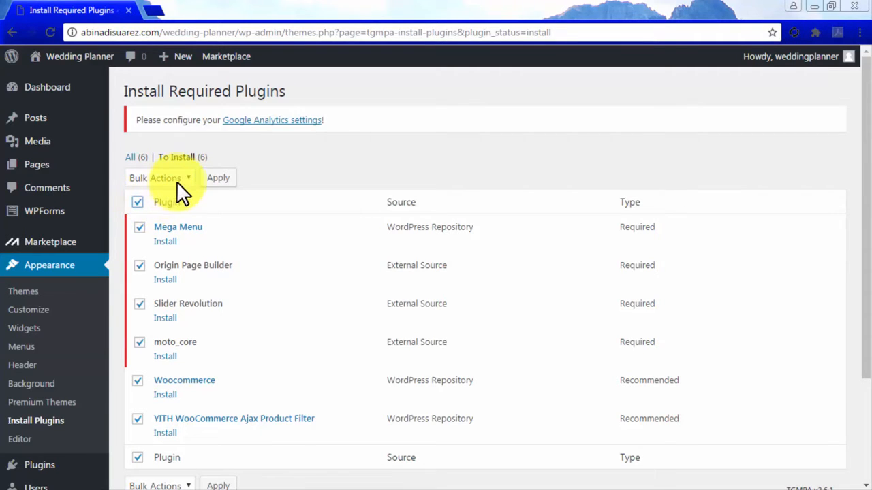
pyautogui.click(178, 180)
pyautogui.click(160, 207)
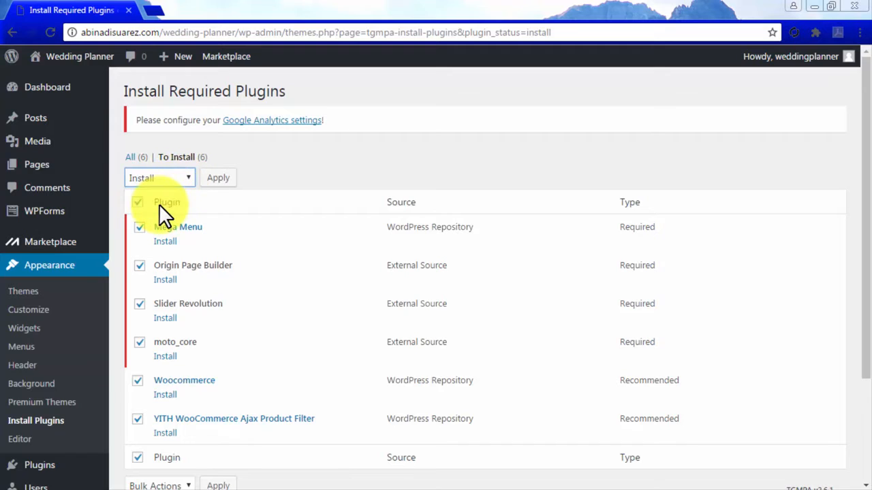
pyautogui.click(219, 179)
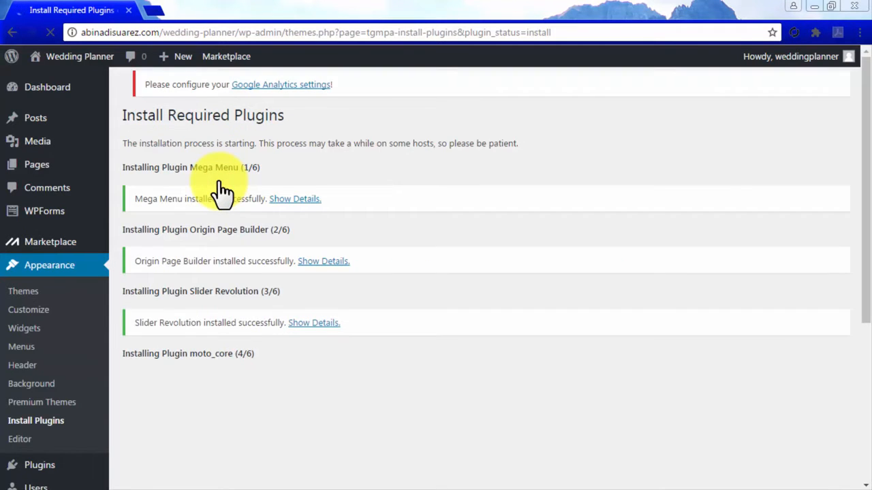
pyautogui.scroll(-2, 215, 381)
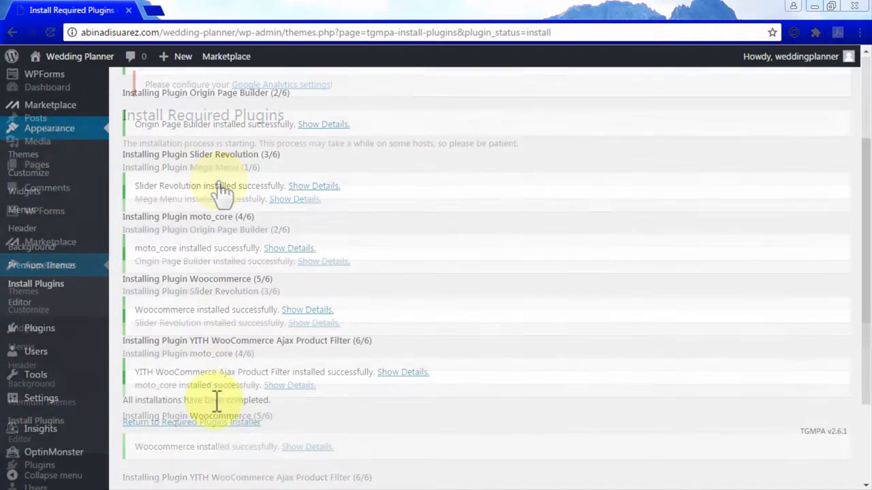
# Return to the required plugins list and bulk-activate all the installed theme plugins.
pyautogui.click(213, 423)
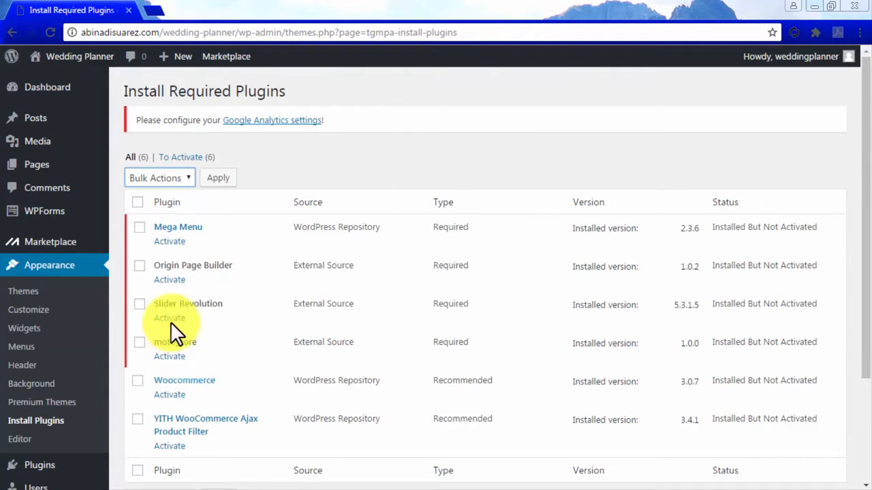
pyautogui.click(138, 203)
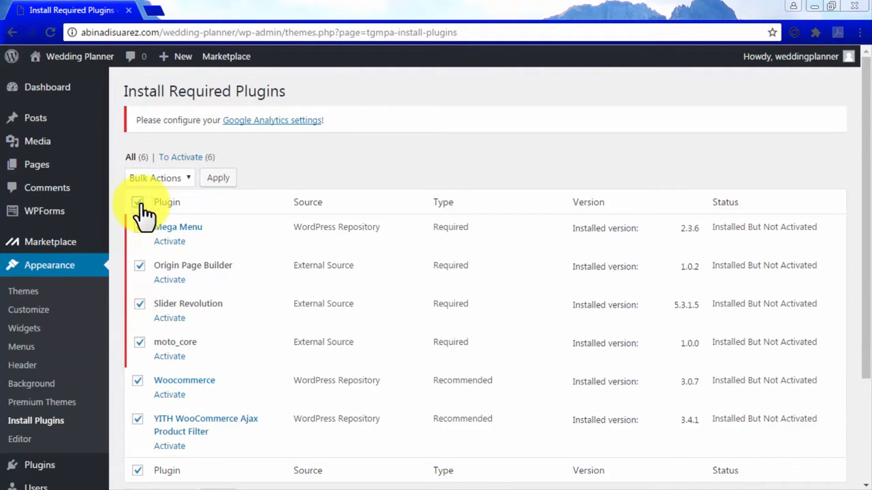
pyautogui.click(184, 180)
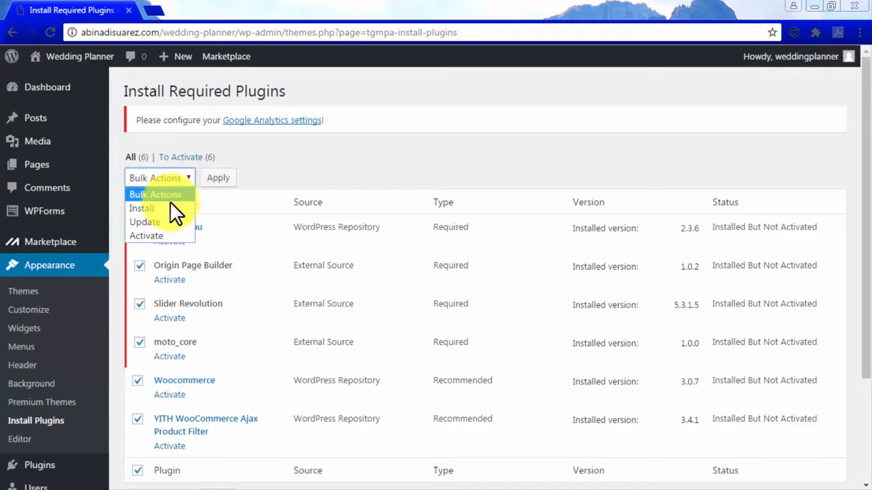
pyautogui.click(151, 232)
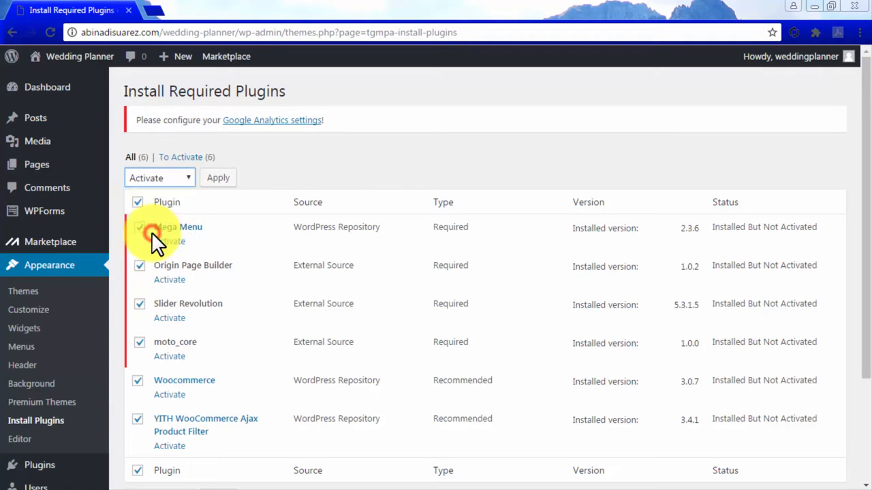
pyautogui.click(218, 178)
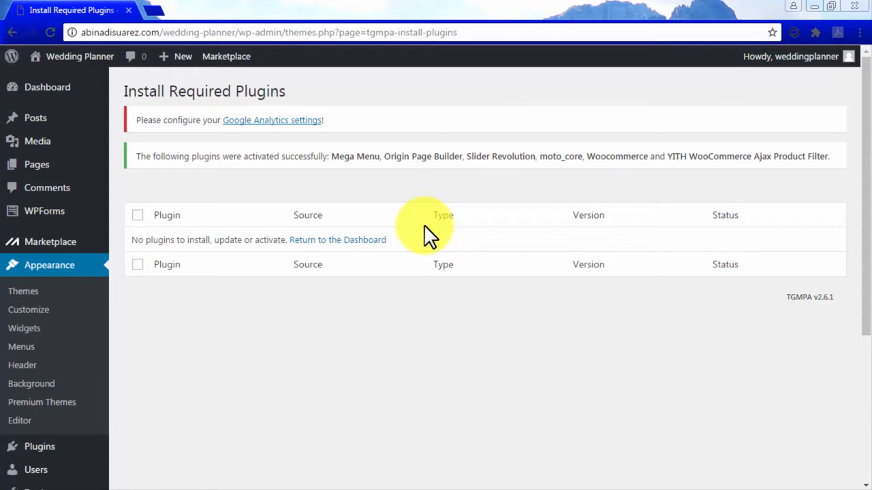
# Open the plugin upload form and choose moto-demo-importer.zip from the MOTO Themes Plus Demos folder.
pyautogui.moveTo(52, 450)
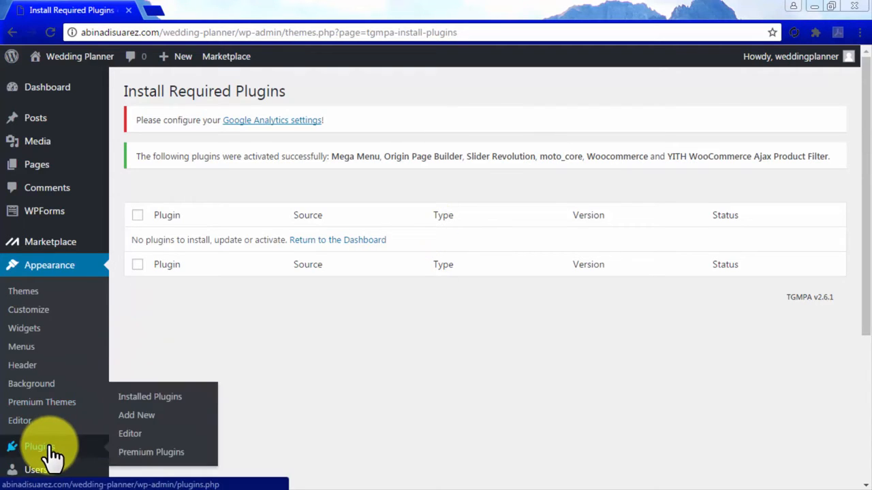
pyautogui.click(133, 416)
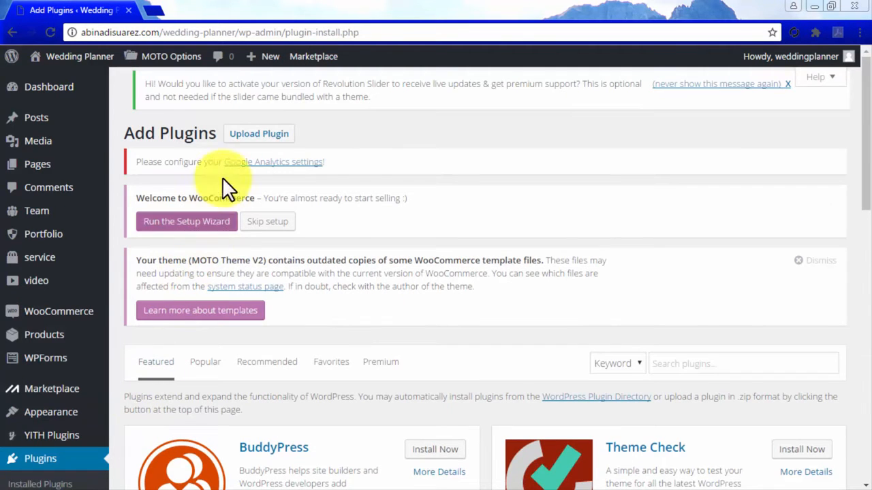
pyautogui.click(248, 133)
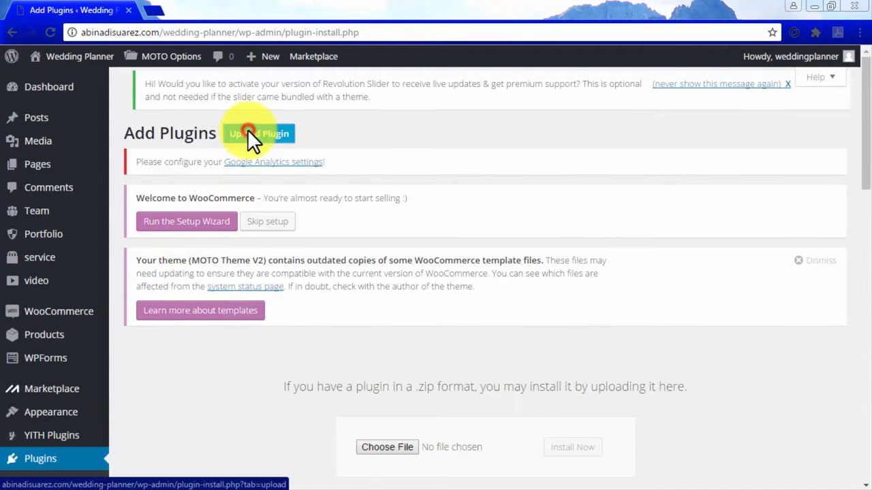
pyautogui.click(378, 444)
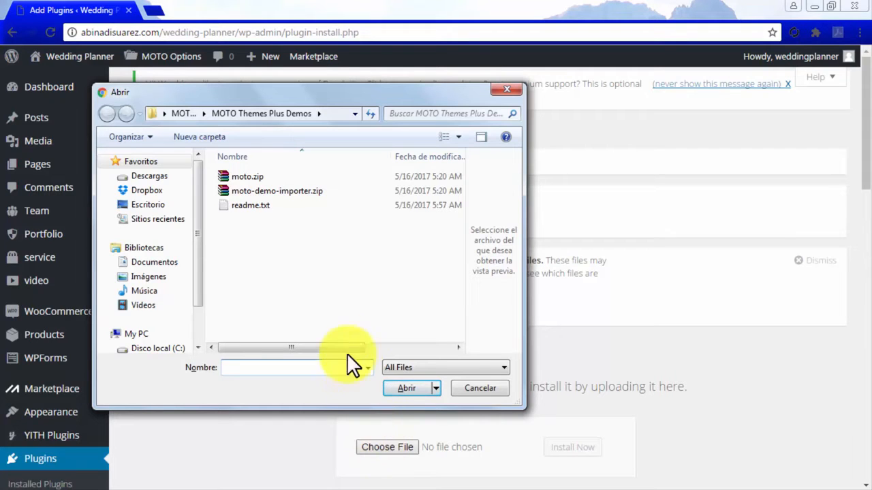
pyautogui.click(277, 190)
pyautogui.click(277, 189)
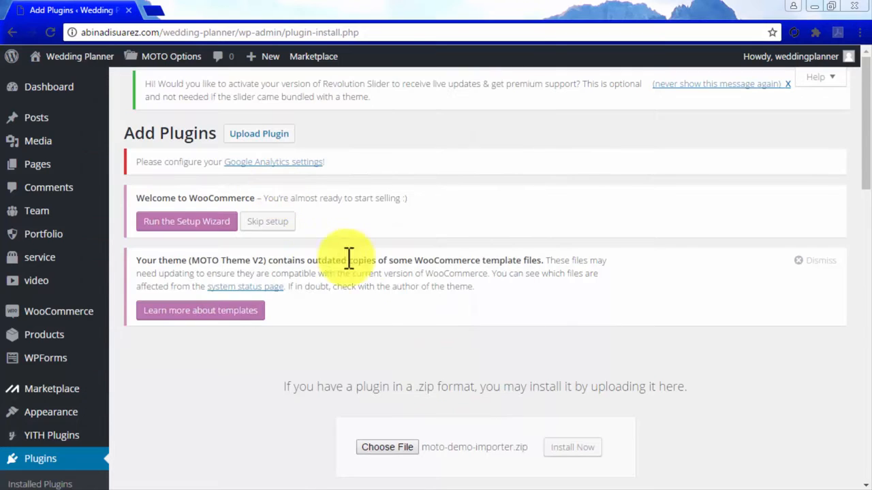
# Install the chosen moto-demo-importer.zip plugin and activate it.
pyautogui.click(562, 449)
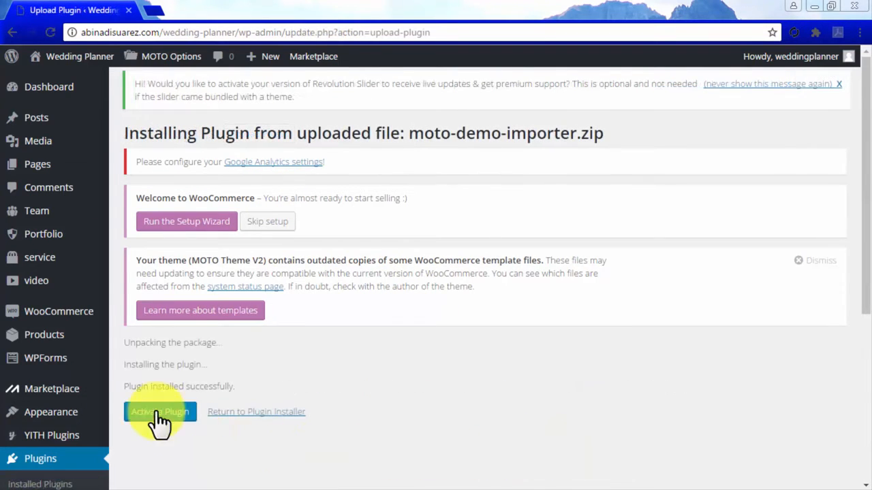
pyautogui.click(153, 412)
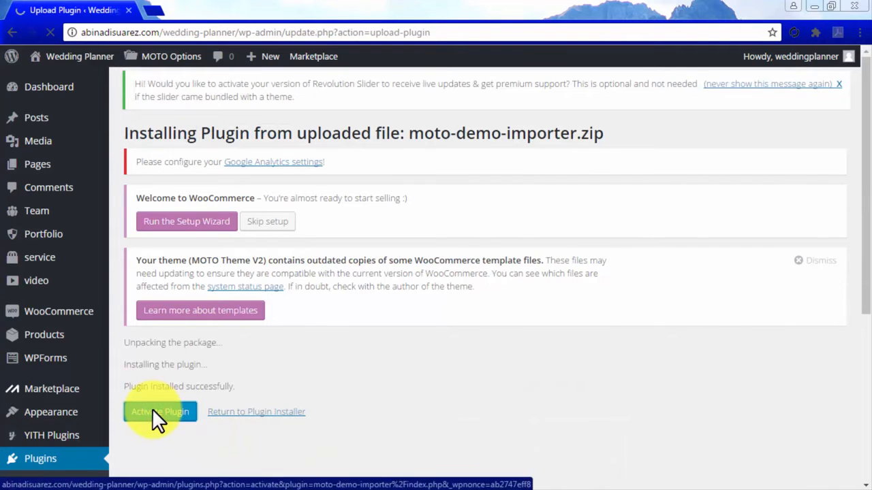
pyautogui.scroll(-4, 480, 443)
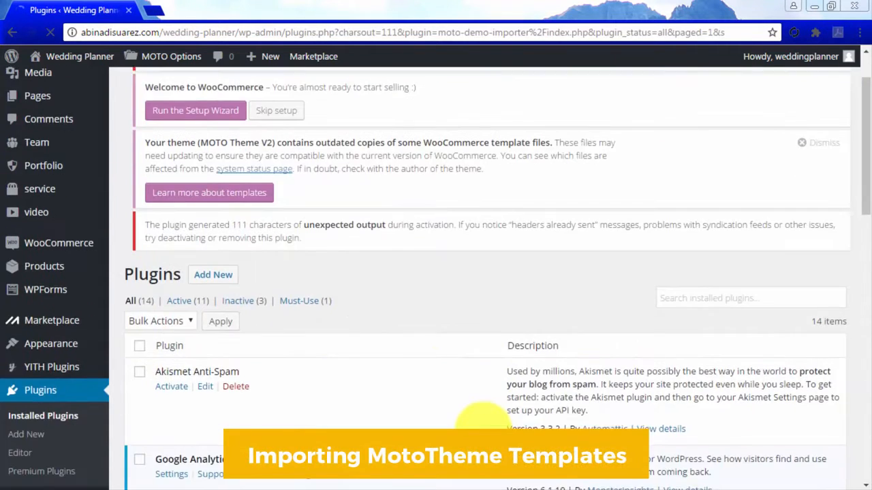
# Leave the installed plugins list and open the Demo Importer section of MOTO Options.
pyautogui.scroll(-1, 483, 436)
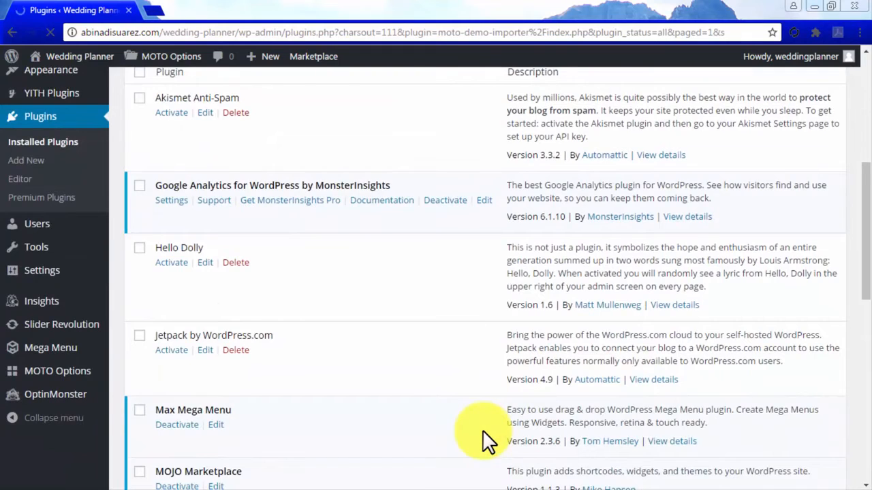
pyautogui.scroll(1, 482, 436)
pyautogui.scroll(-4, 482, 435)
pyautogui.scroll(-1, 482, 429)
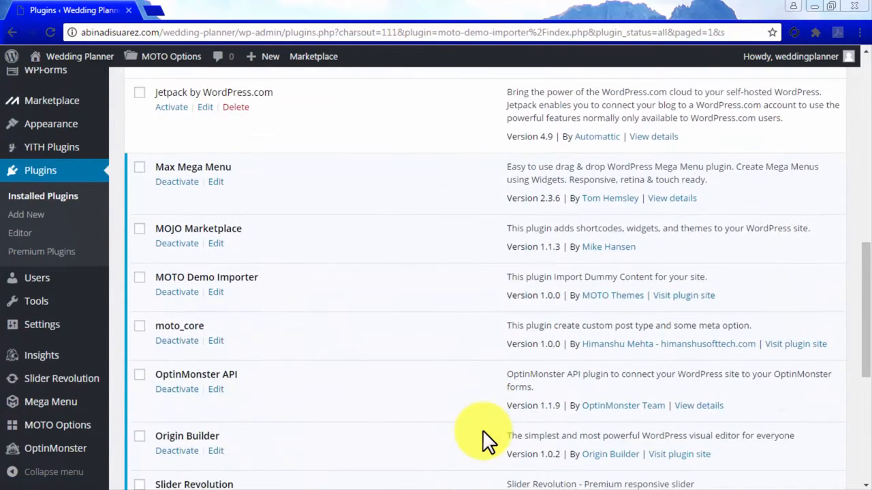
pyautogui.scroll(-3, 482, 429)
pyautogui.scroll(-2, 482, 430)
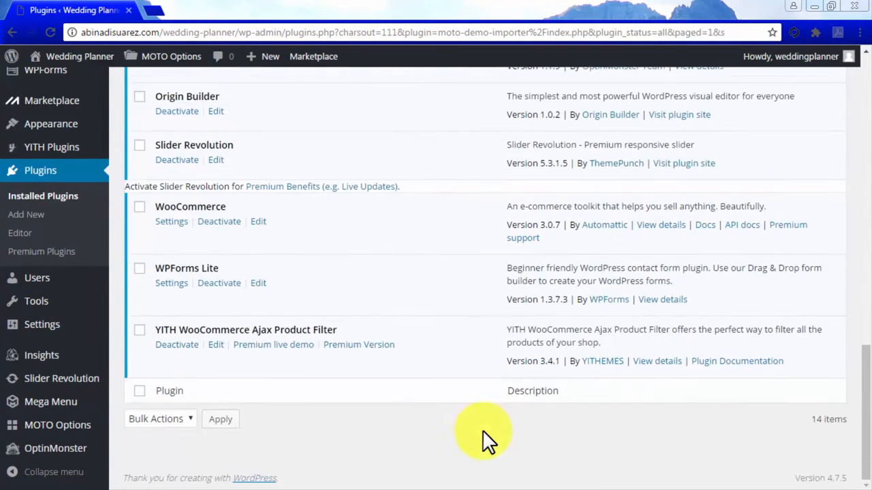
pyautogui.moveTo(68, 431)
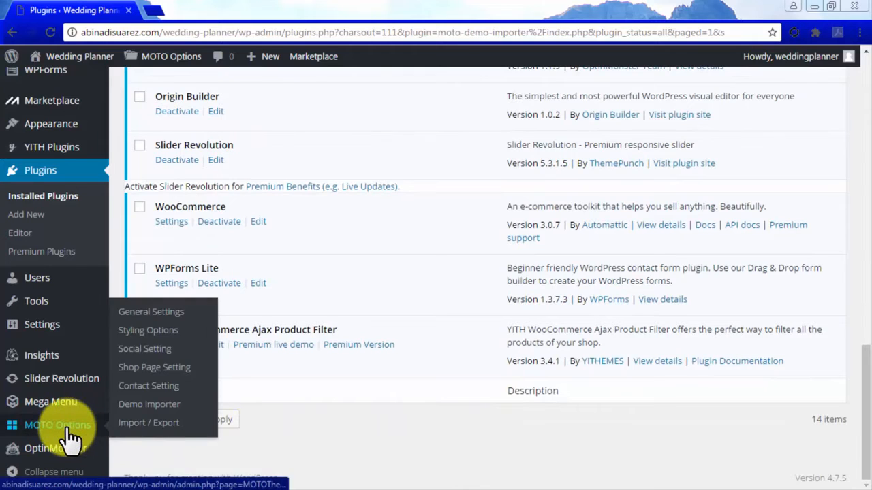
pyautogui.click(151, 403)
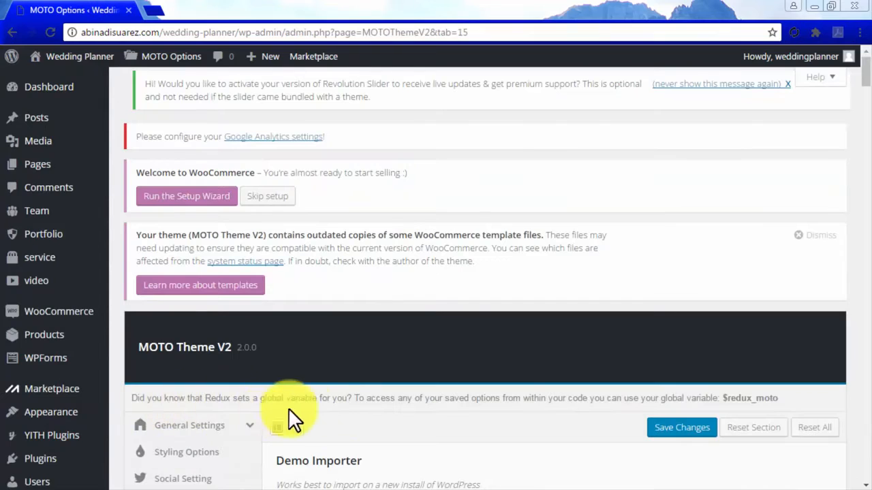
# Find the Wedding_Planner template among the available demos, import it and confirm importing the demo content.
pyautogui.scroll(-3, 351, 408)
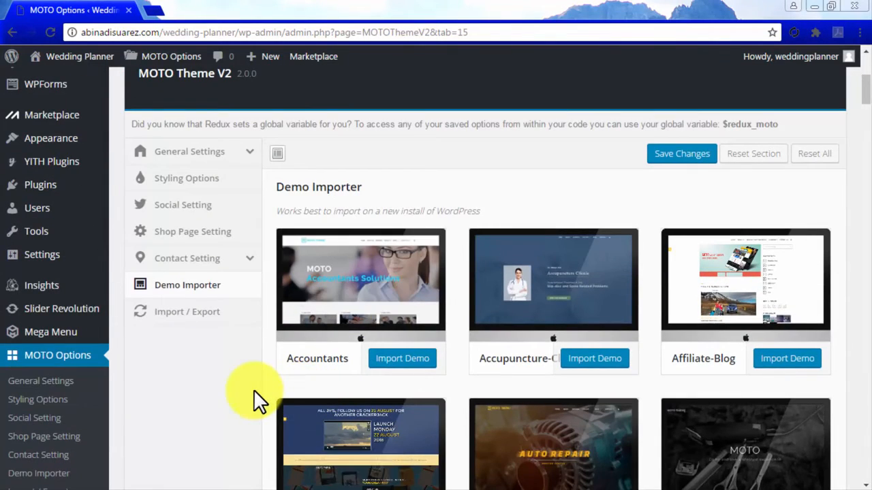
pyautogui.scroll(-1, 254, 390)
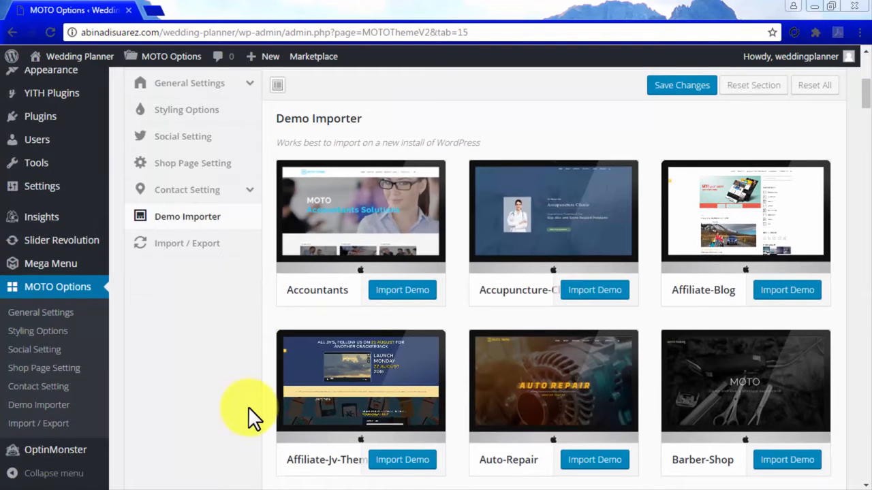
pyautogui.scroll(-1, 253, 389)
pyautogui.scroll(-2, 254, 389)
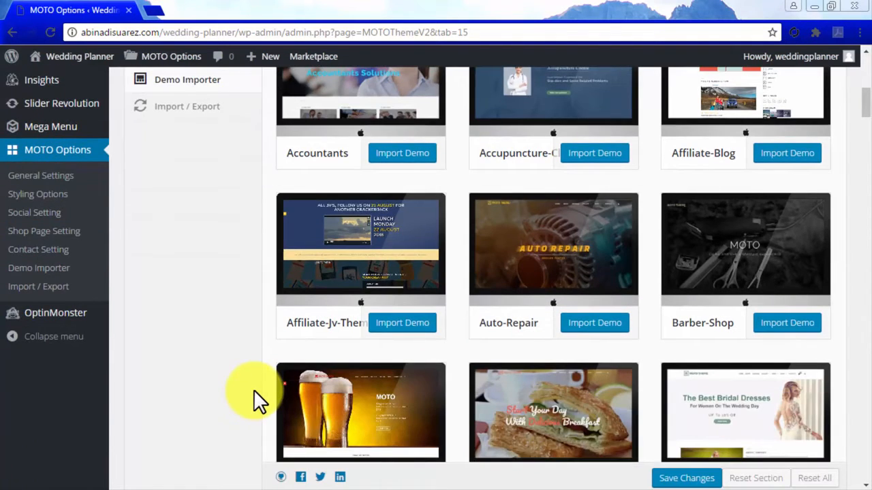
pyautogui.scroll(-2, 254, 390)
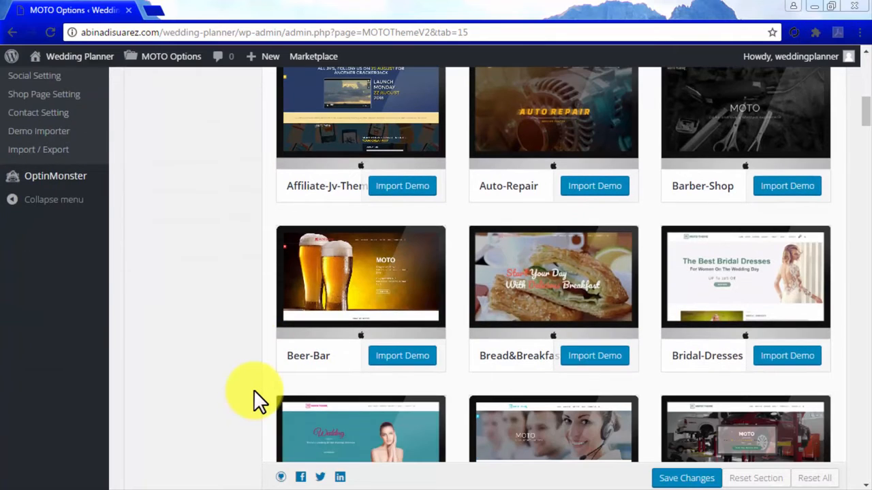
pyautogui.scroll(-2, 253, 392)
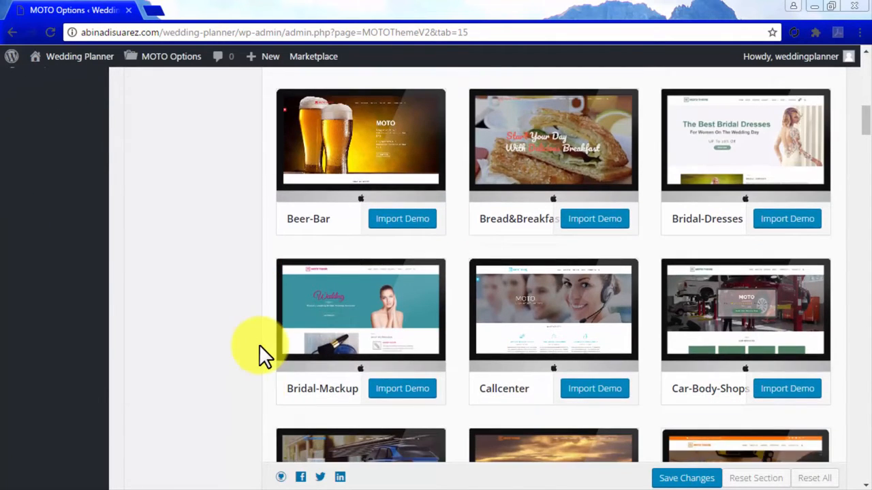
pyautogui.scroll(-2, 253, 390)
pyautogui.scroll(-3, 254, 389)
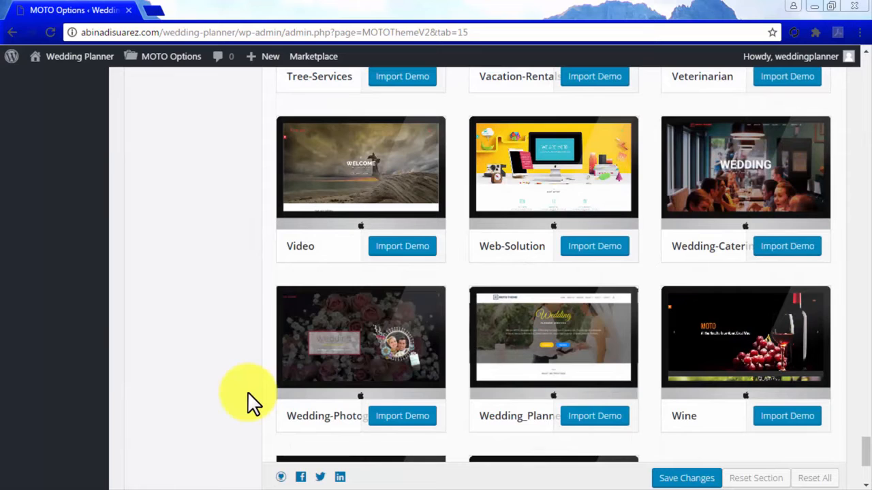
pyautogui.click(589, 421)
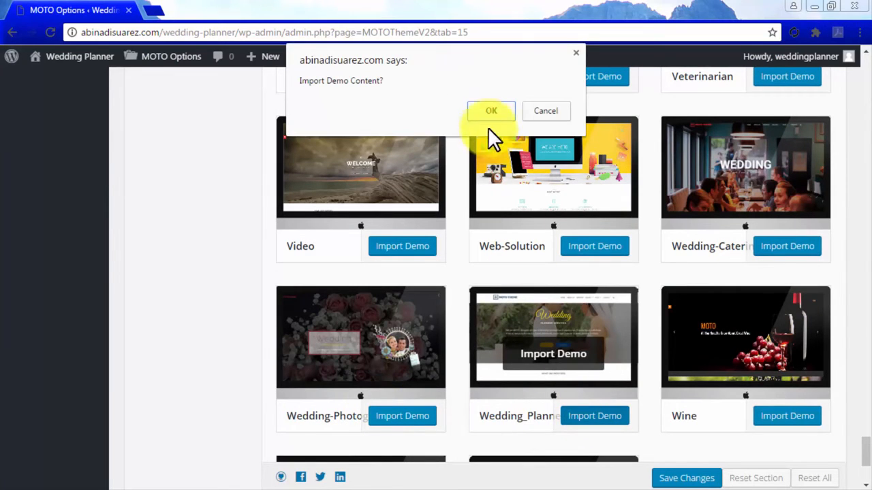
pyautogui.click(485, 112)
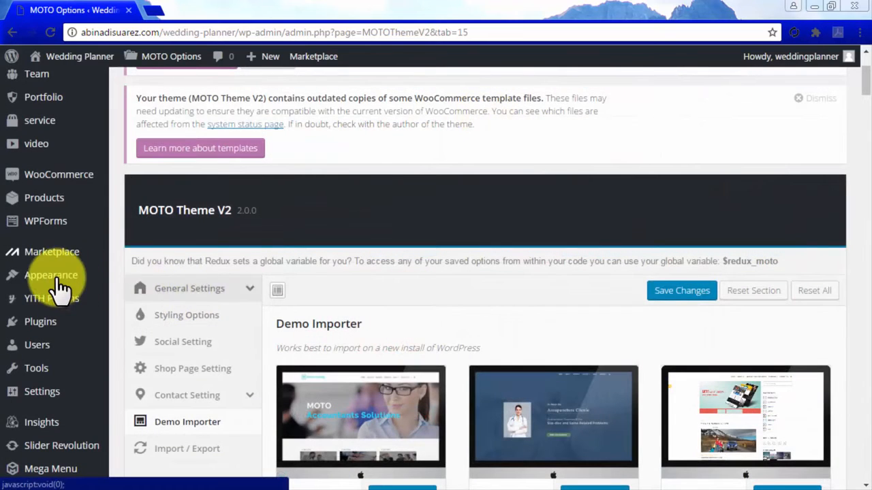
# Open the site in the Customizer, examine the imported home page from the banner to the contact form, and close the Customizer.
pyautogui.moveTo(53, 276)
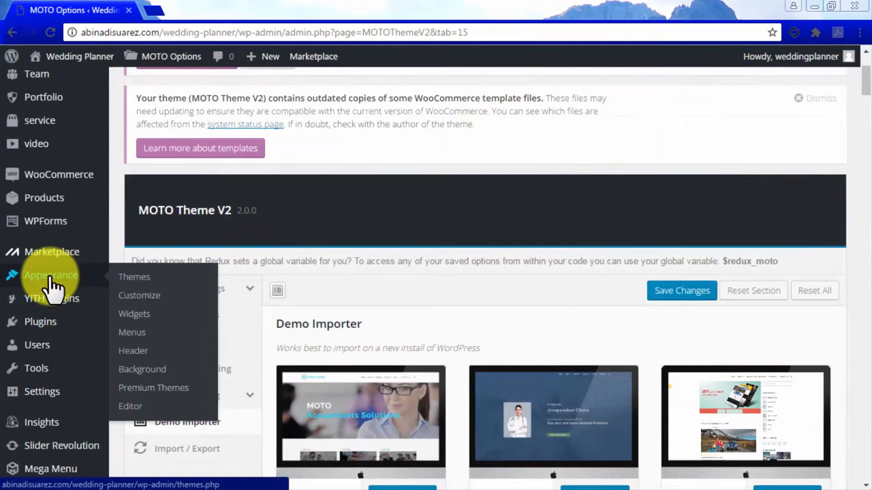
pyautogui.click(136, 289)
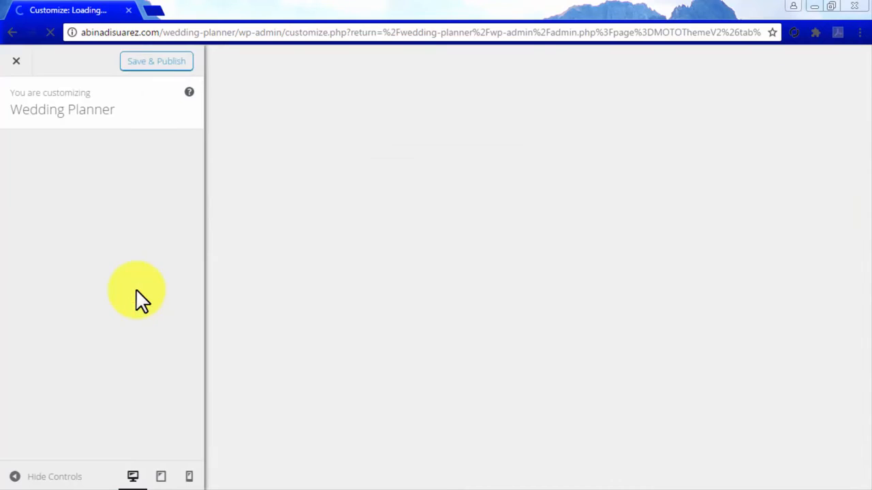
pyautogui.scroll(-1, 322, 297)
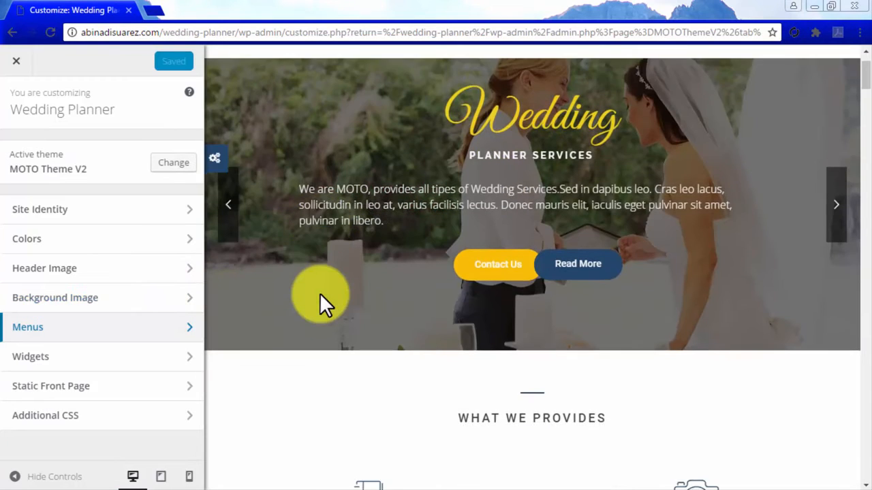
pyautogui.scroll(-2, 320, 295)
pyautogui.scroll(-7, 320, 292)
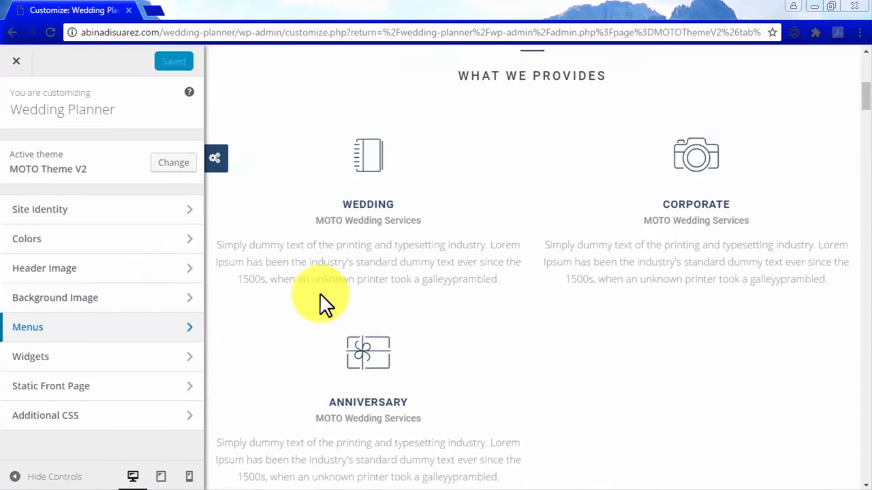
pyautogui.scroll(-8, 320, 293)
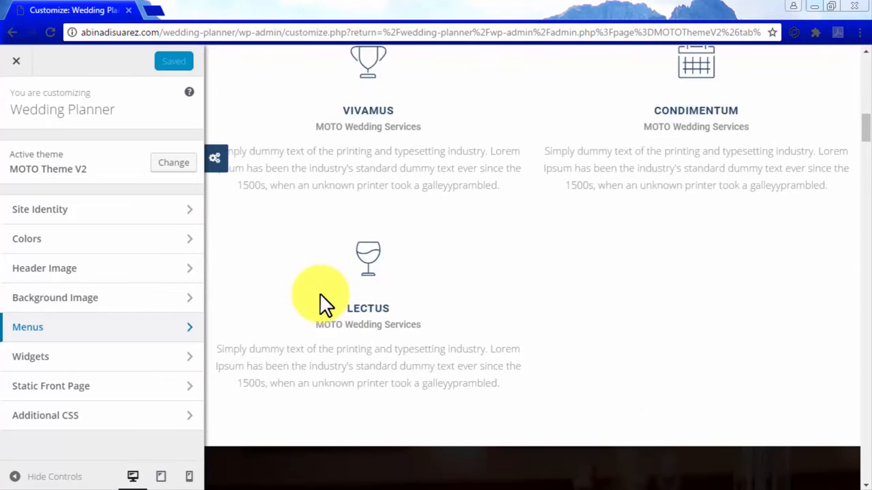
pyautogui.scroll(-1, 320, 294)
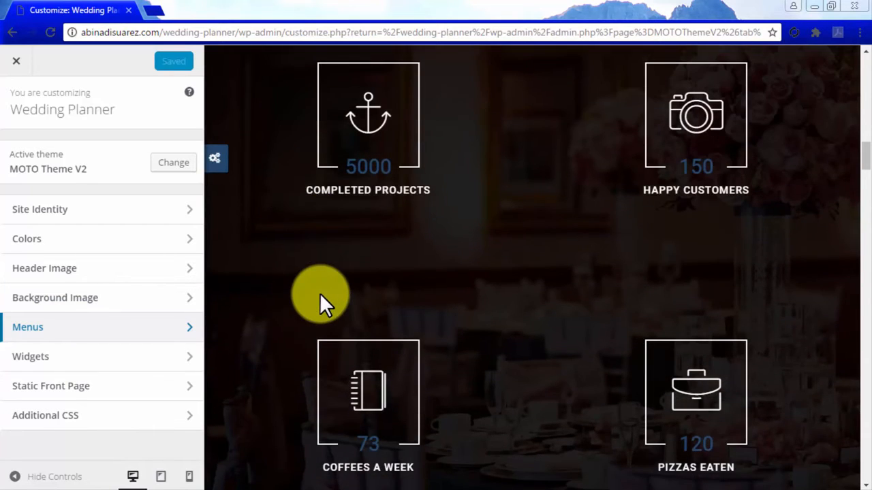
pyautogui.scroll(-7, 320, 294)
pyautogui.scroll(-15, 320, 303)
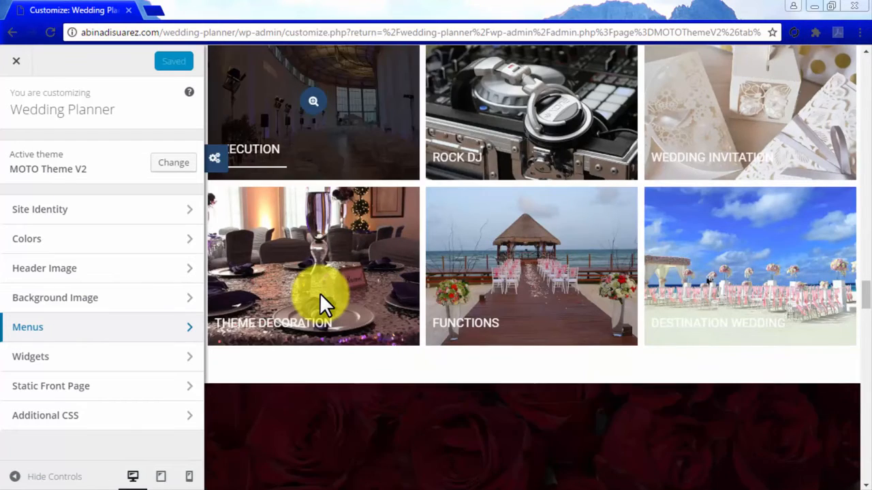
pyautogui.scroll(-5, 319, 293)
pyautogui.scroll(-1, 319, 293)
pyautogui.scroll(-10, 320, 300)
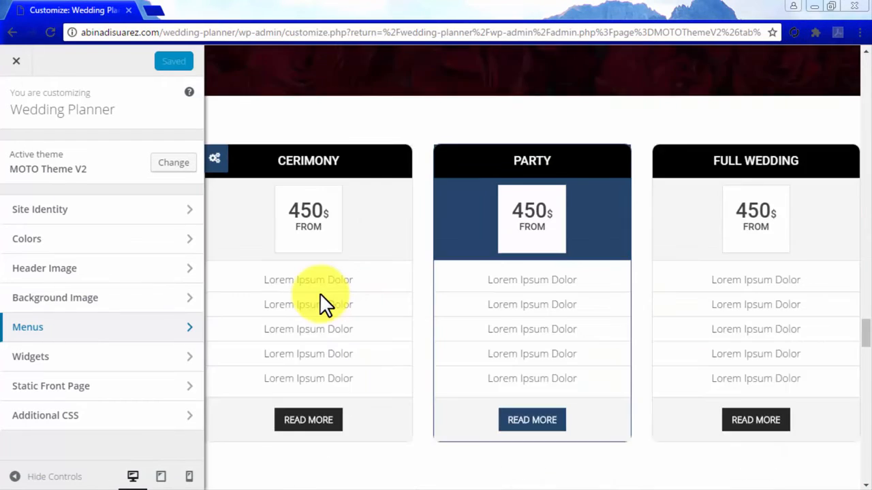
pyautogui.scroll(-12, 320, 299)
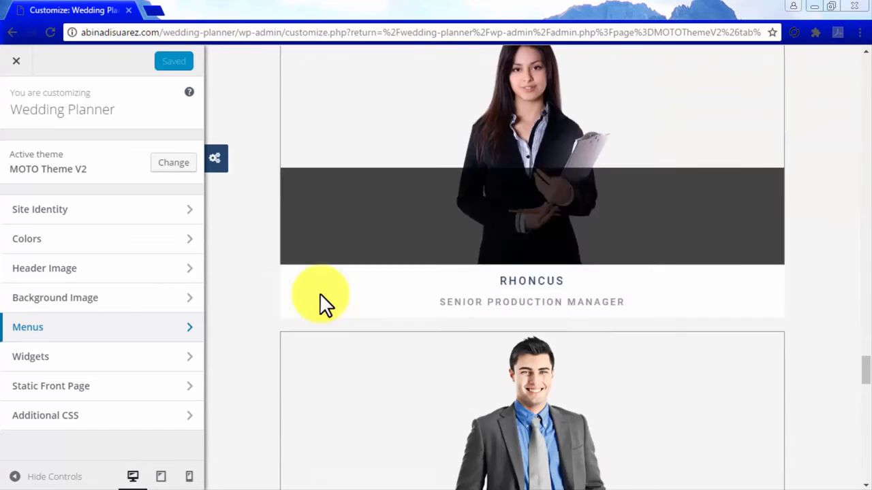
pyautogui.scroll(-5, 321, 294)
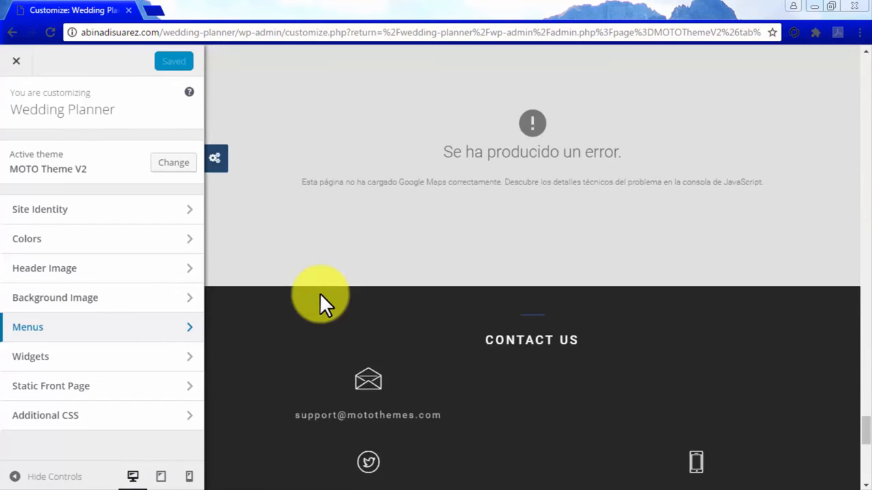
pyautogui.scroll(-3, 320, 295)
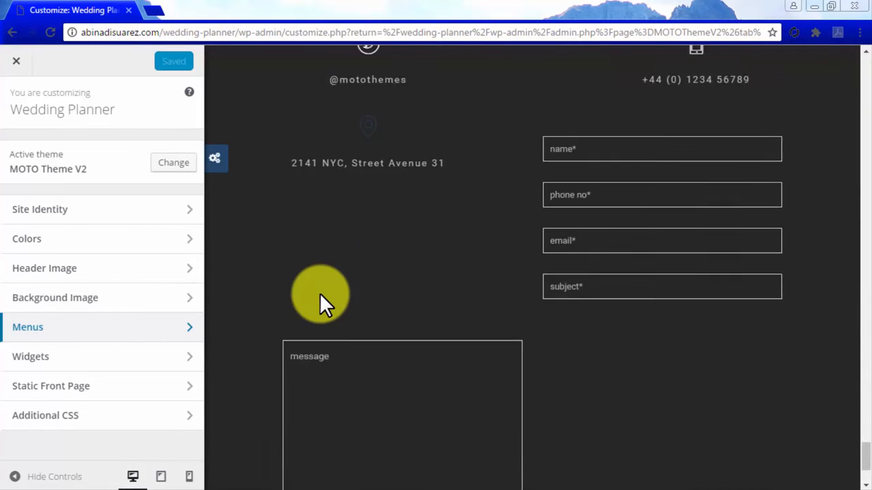
pyautogui.scroll(1, 320, 294)
pyautogui.scroll(1, 320, 294)
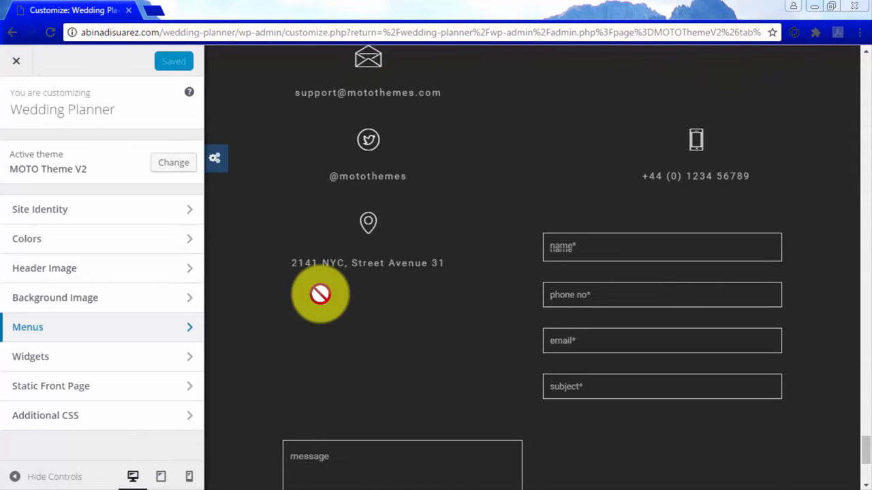
pyautogui.click(14, 64)
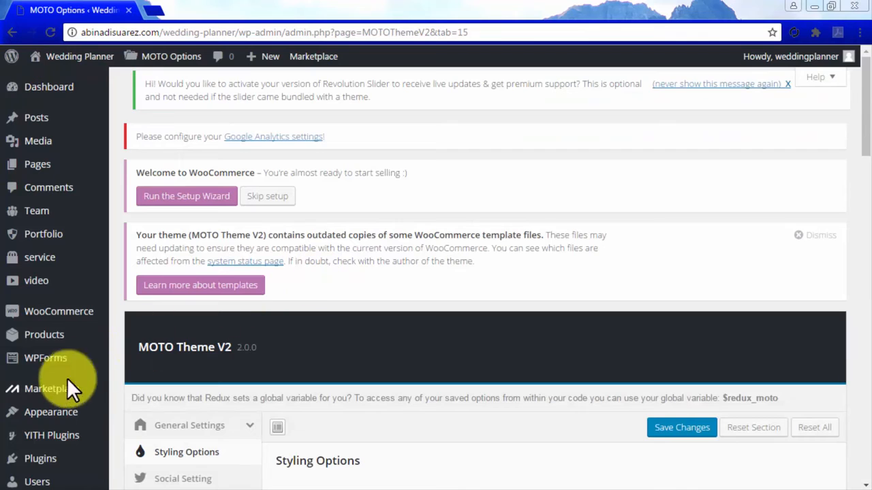
# Open the site's Menus page, enable Max Mega Menu for the Main Menu and save its settings.
pyautogui.moveTo(35, 417)
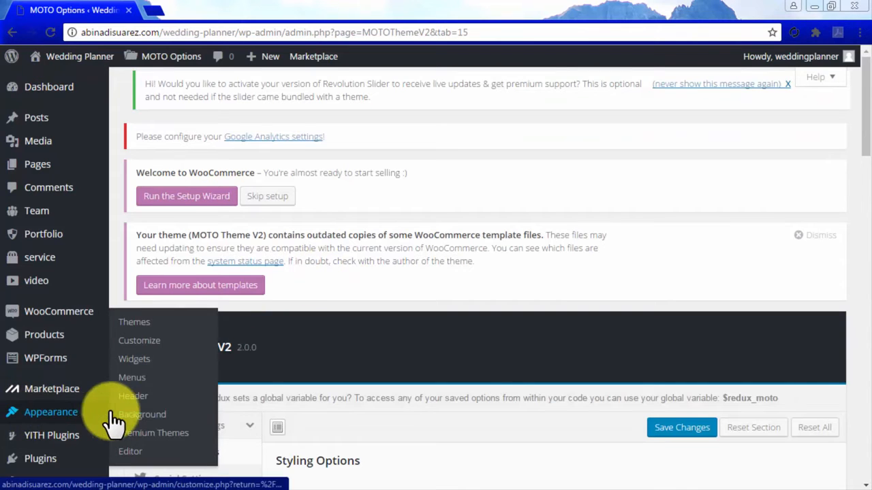
pyautogui.click(133, 377)
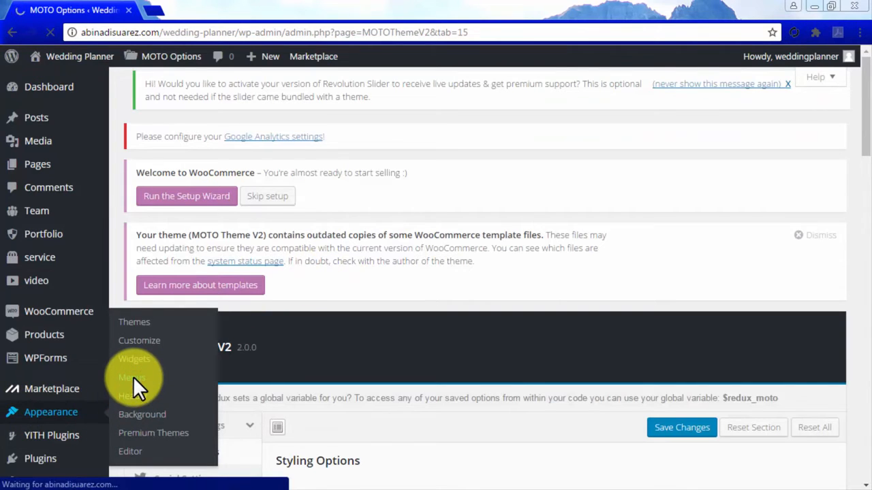
pyautogui.scroll(-3, 318, 376)
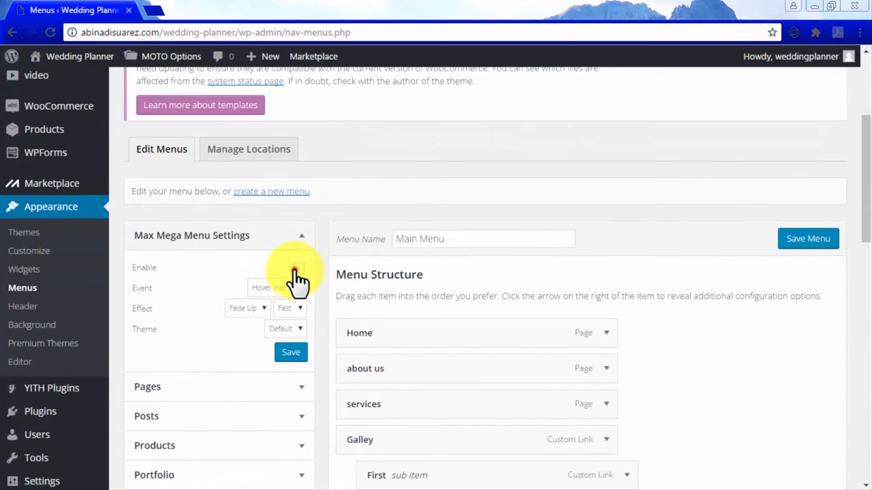
pyautogui.click(298, 269)
pyautogui.click(290, 353)
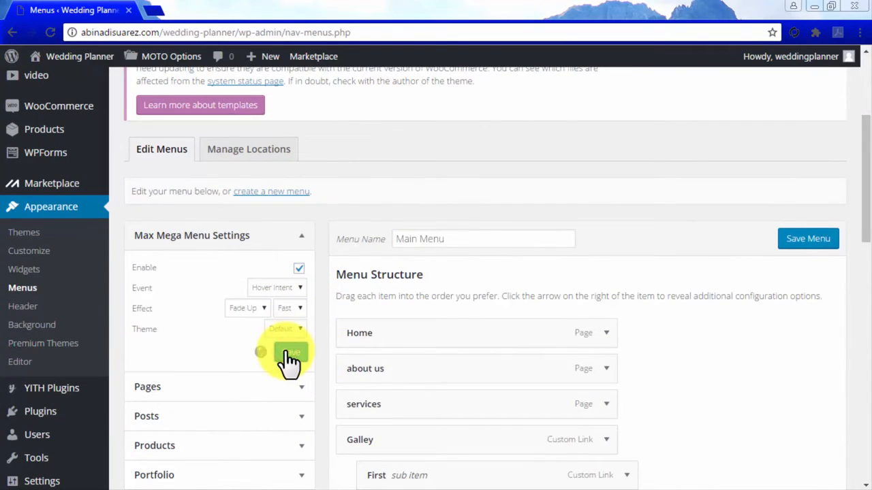
# Open the Contact Setting section of MOTO Options and follow the google map API key link to Google's Get API Key page.
pyautogui.scroll(-3, 315, 351)
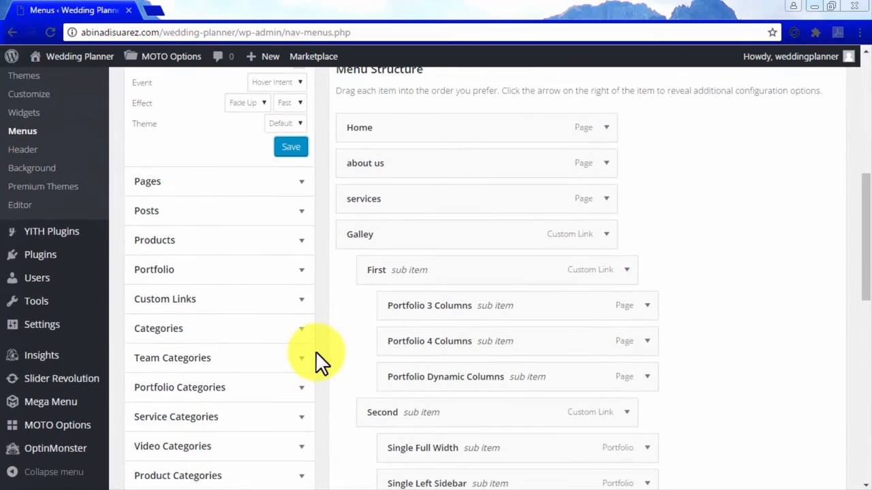
pyautogui.moveTo(71, 429)
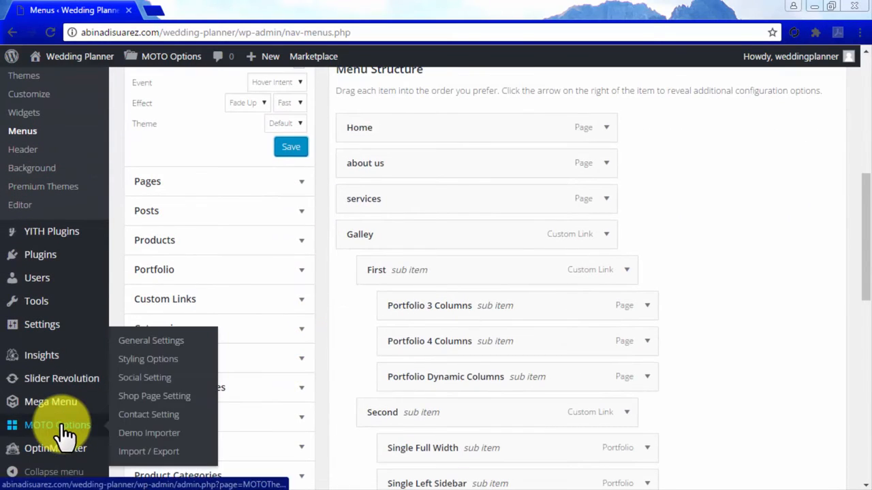
pyautogui.click(136, 415)
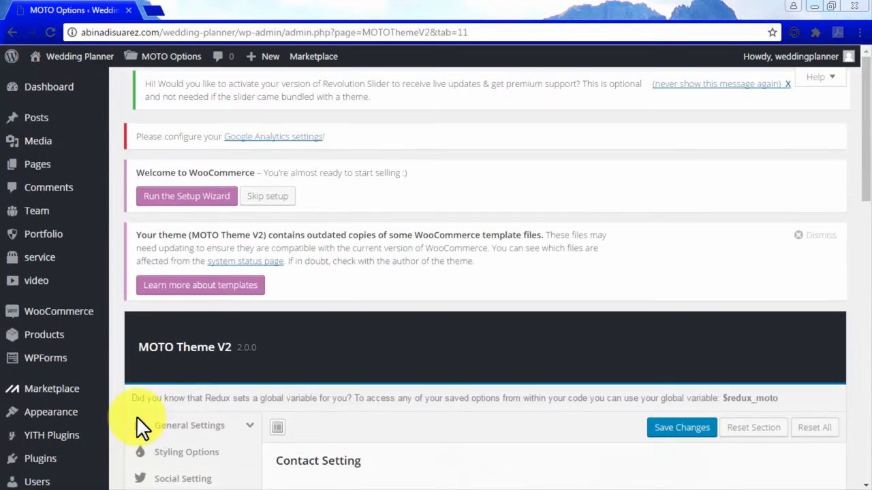
pyautogui.scroll(-3, 481, 414)
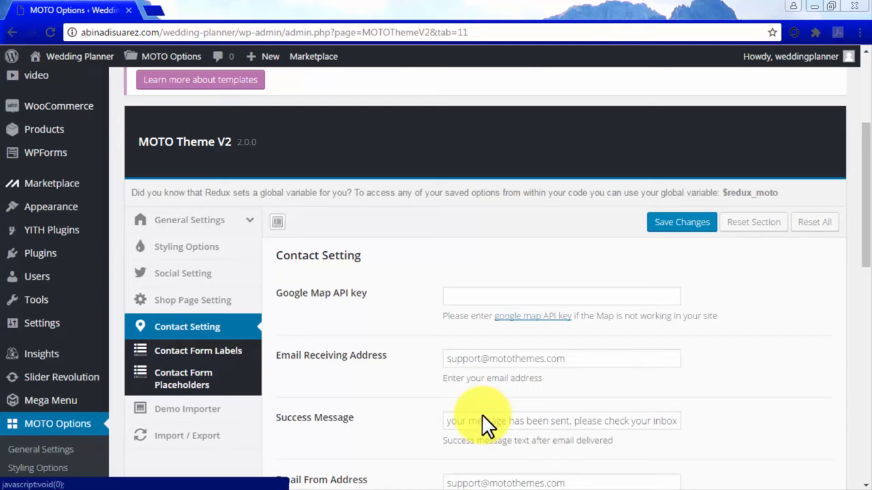
pyautogui.click(519, 316)
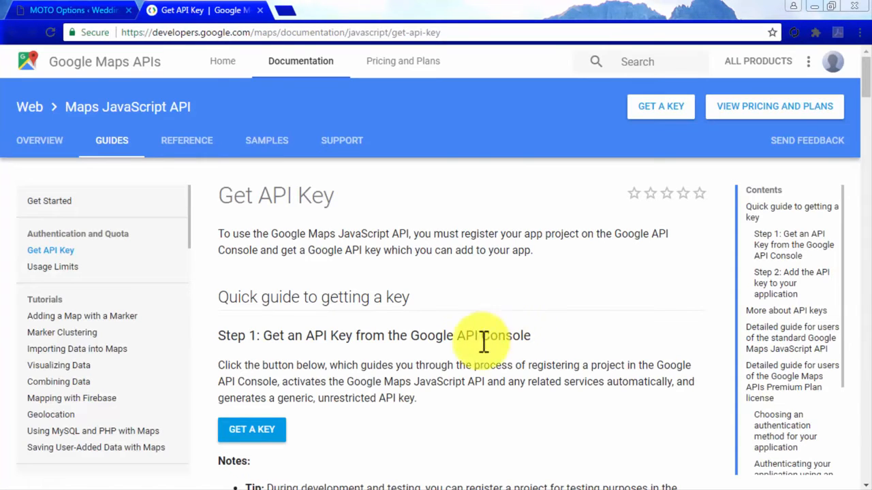
# Request a Maps JavaScript API key for a new project named My Site Project, accept the terms, enable the API and copy the generated key.
pyautogui.click(269, 436)
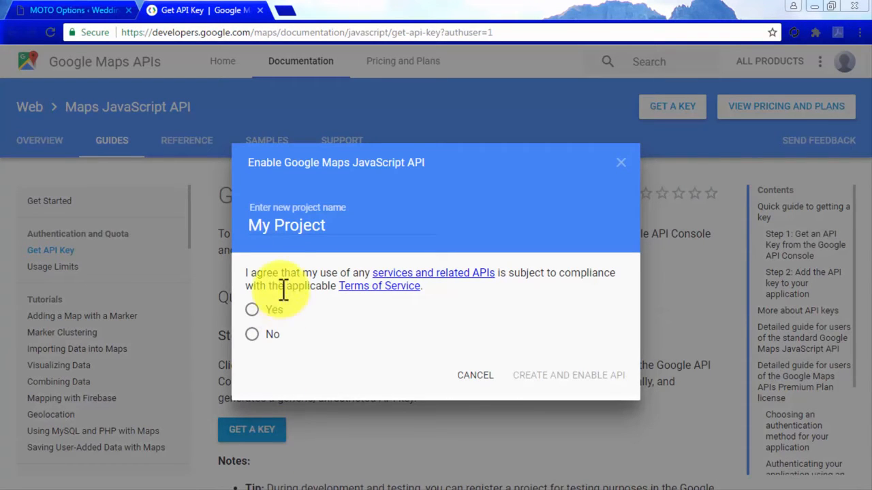
pyautogui.click(279, 228)
pyautogui.click(252, 312)
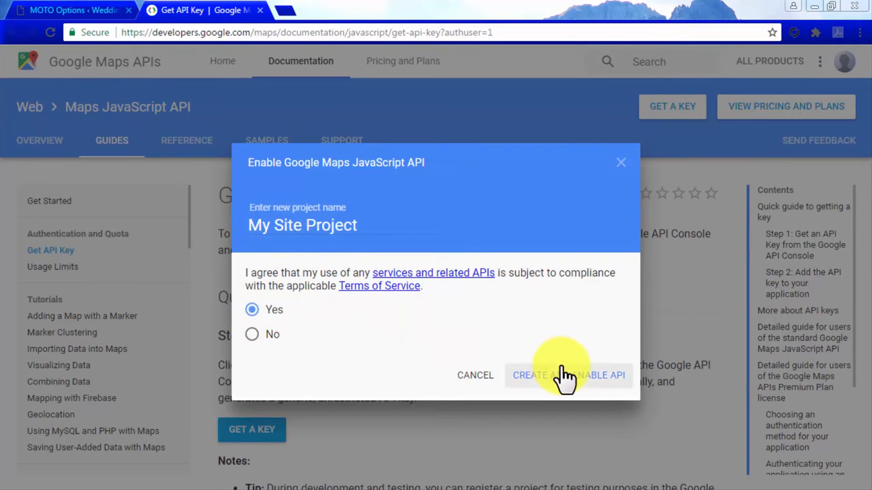
pyautogui.click(563, 368)
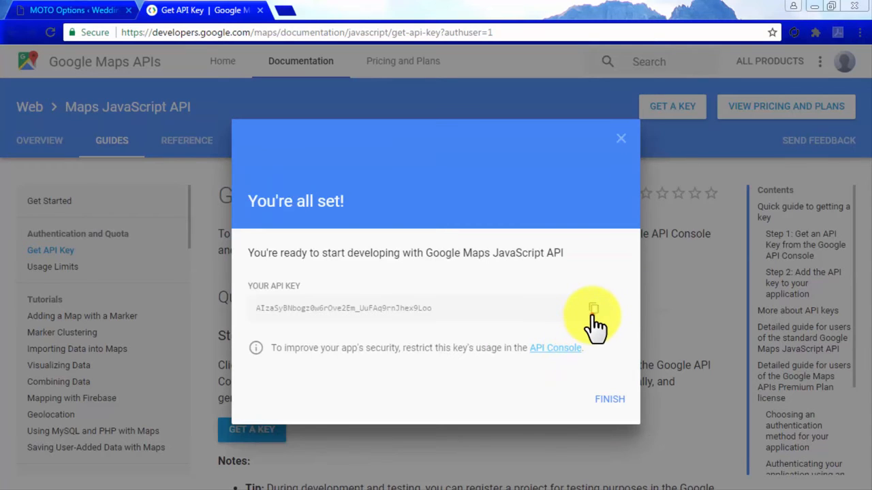
pyautogui.click(593, 315)
# Return to the MOTO Options contact settings, paste the API key into the Google Map API key field and save the changes.
pyautogui.click(94, 10)
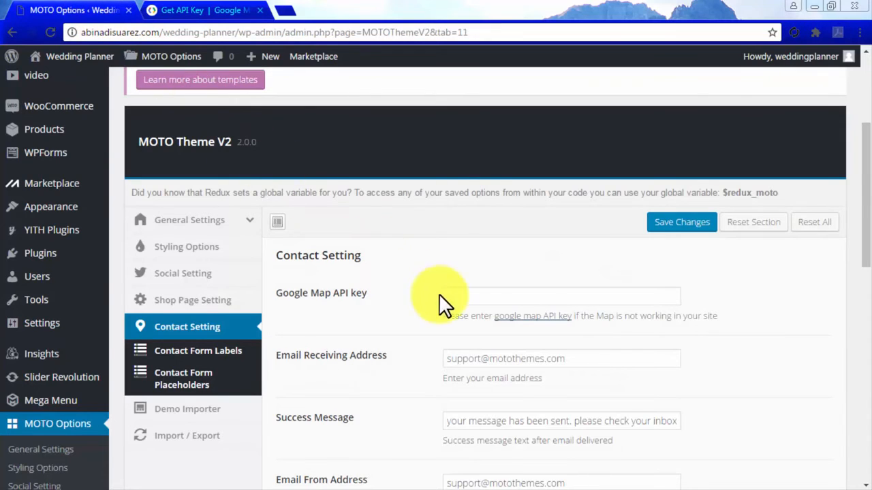
pyautogui.click(445, 295)
pyautogui.hotkey('ctrl', 'v')
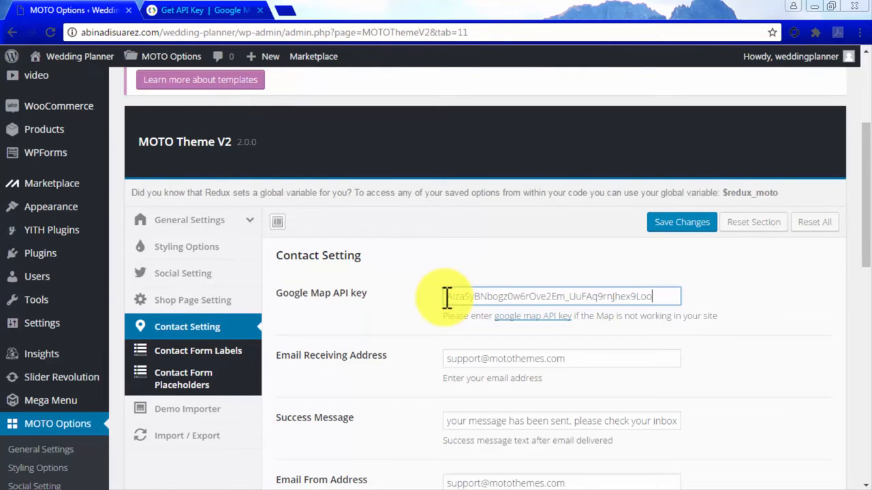
pyautogui.click(658, 224)
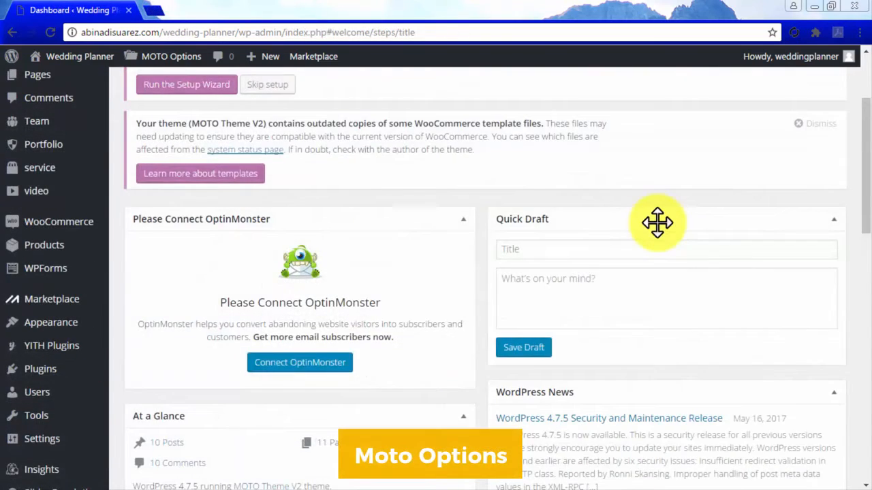
# Open MOTO Options and examine the General Settings sections: header, sidebar position, page, footer, version and newsletter.
pyautogui.scroll(-4, 656, 222)
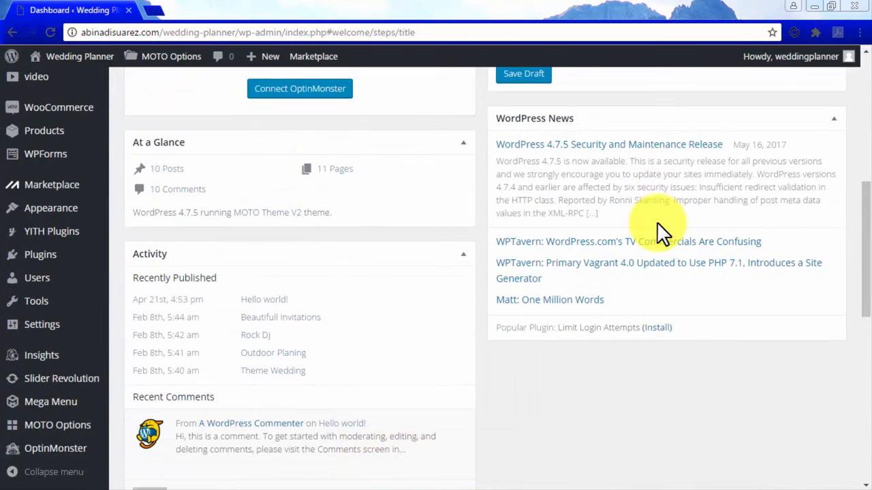
pyautogui.moveTo(78, 436)
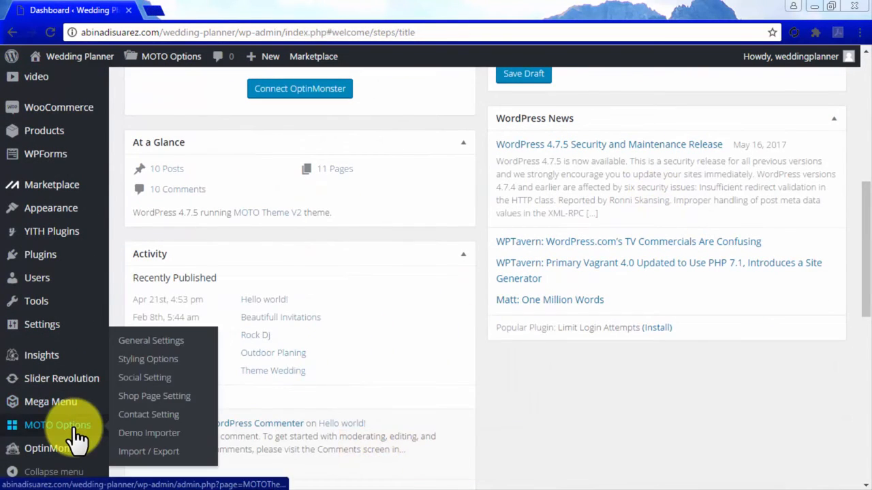
pyautogui.click(74, 425)
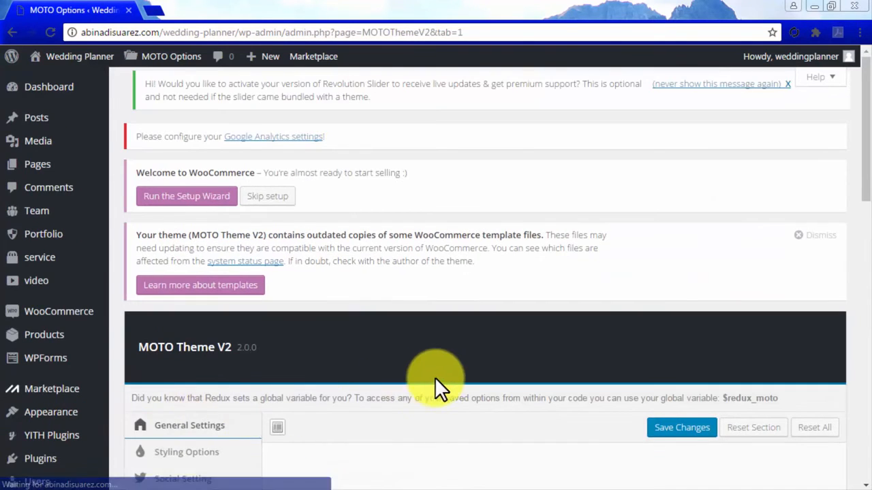
pyautogui.scroll(-2, 445, 372)
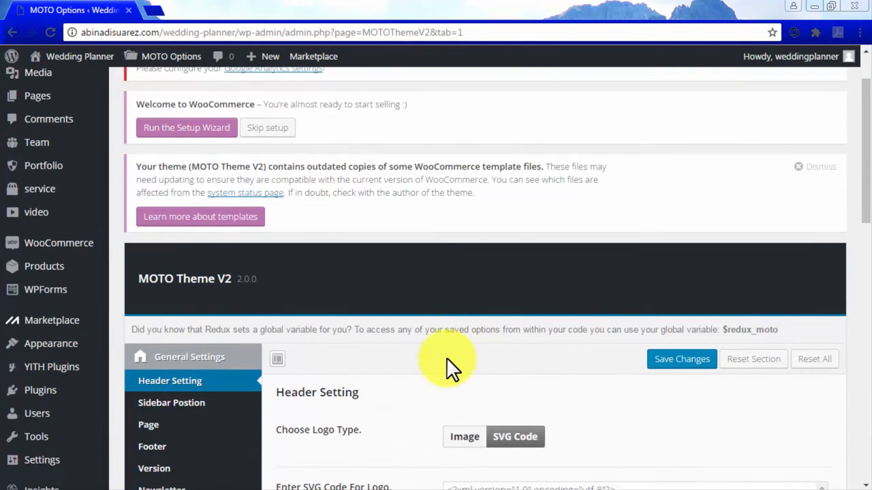
pyautogui.scroll(-2, 449, 361)
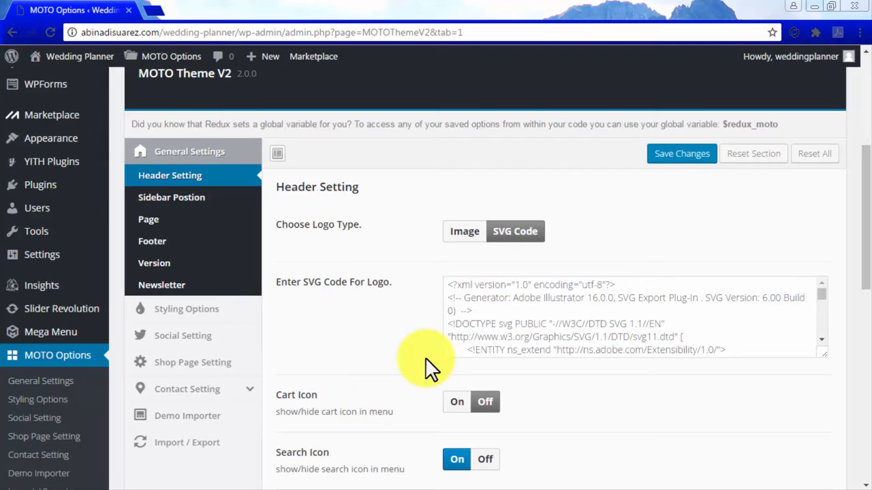
pyautogui.click(225, 199)
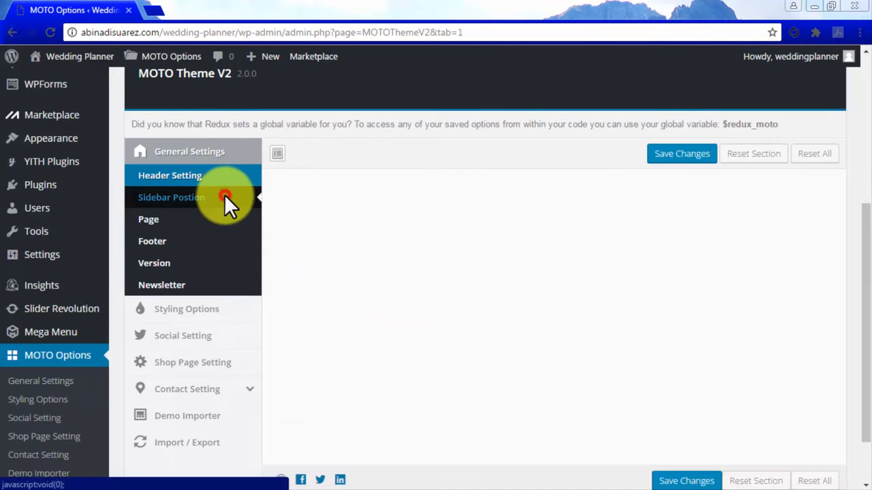
pyautogui.click(222, 219)
pyautogui.click(217, 241)
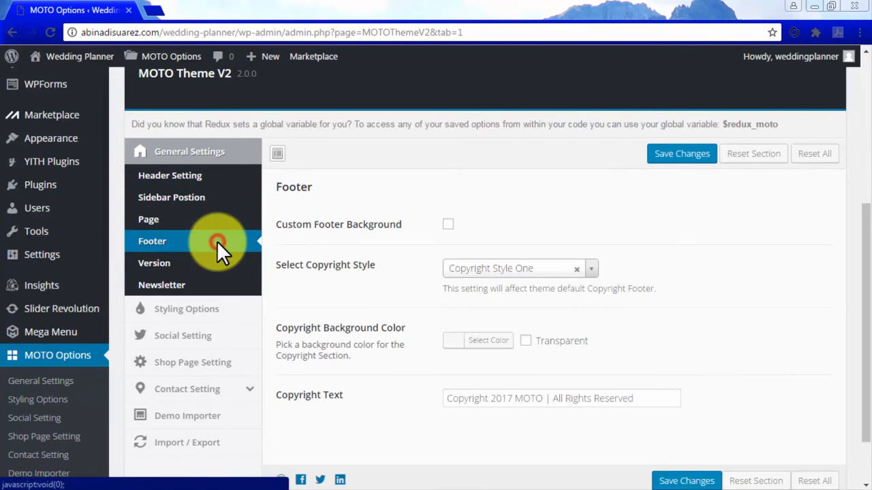
pyautogui.click(223, 262)
pyautogui.click(240, 287)
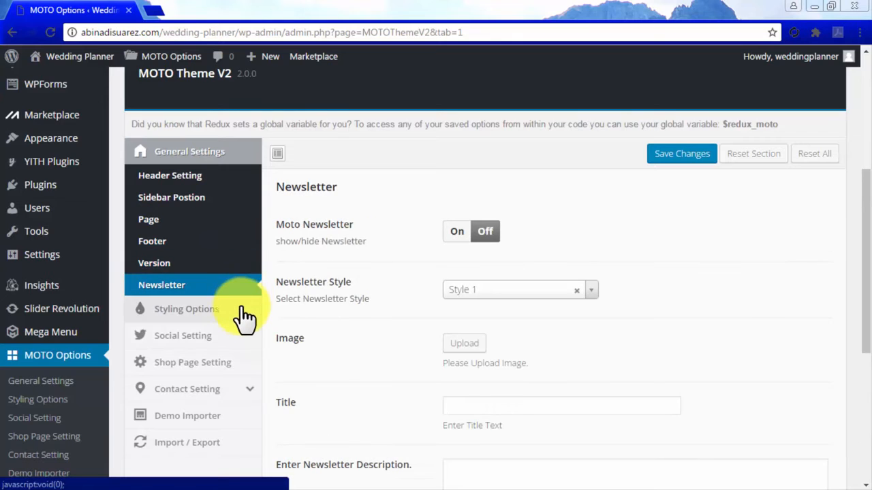
# Examine the Styling Options for body background and fonts, and the Social Setting section with its profile URLs and header icon choices.
pyautogui.click(241, 307)
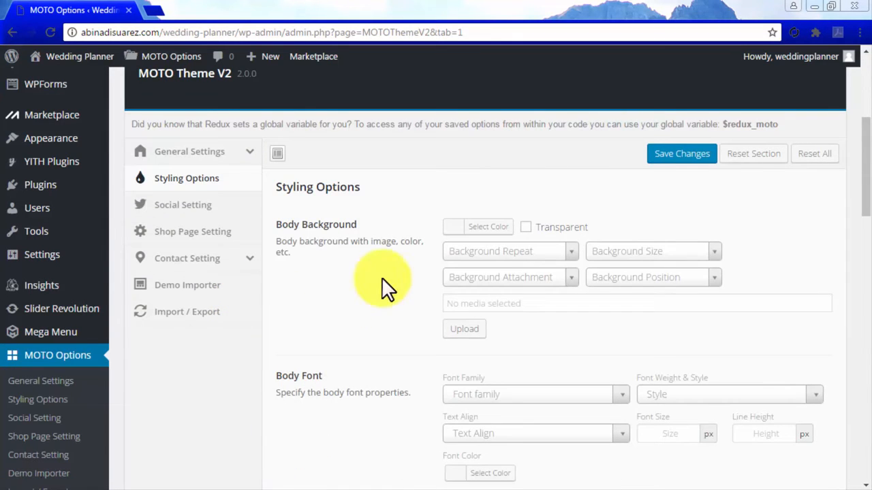
pyautogui.scroll(-2, 340, 307)
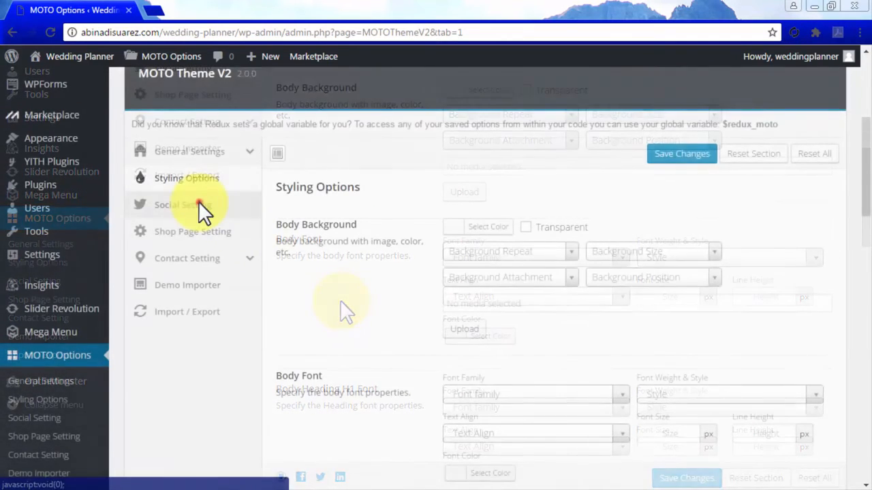
pyautogui.click(198, 202)
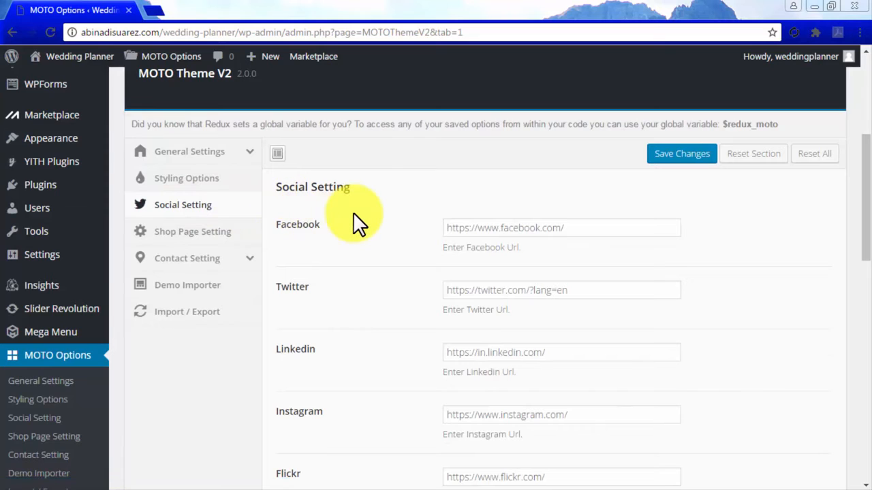
pyautogui.scroll(-2, 352, 212)
pyautogui.scroll(-4, 353, 212)
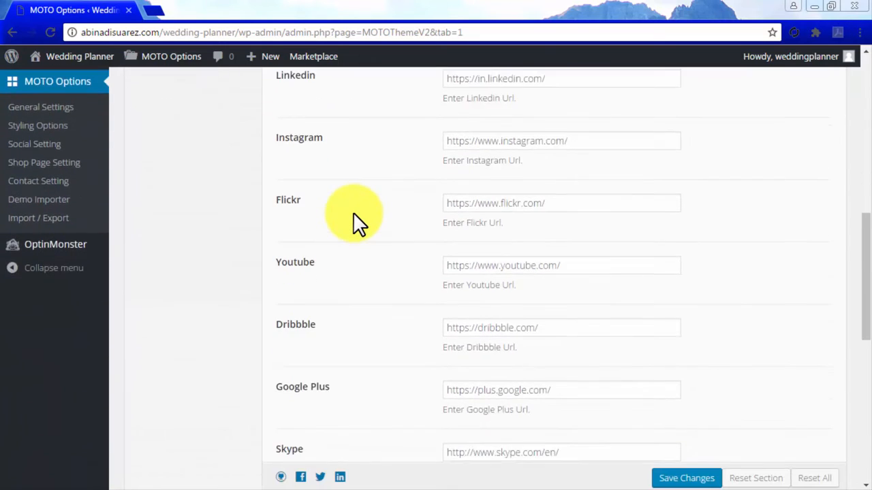
pyautogui.scroll(-3, 352, 212)
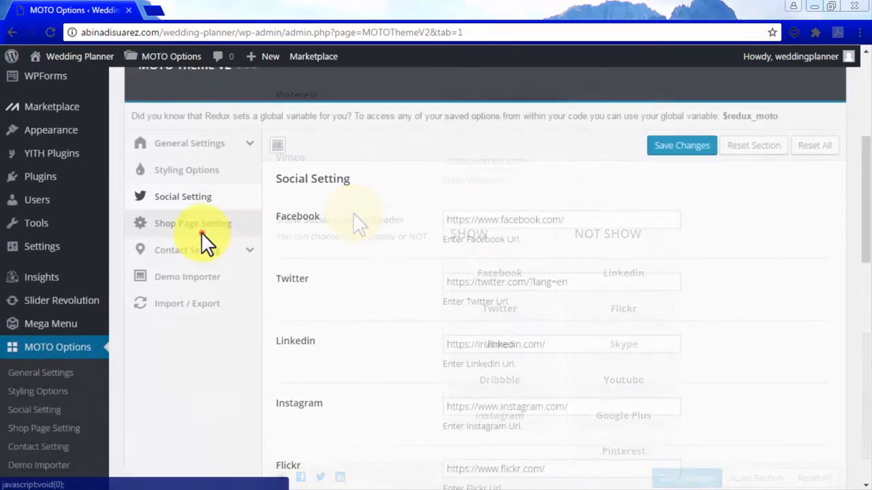
# Examine the Shop Page Setting and Contact Setting sections, including the contact form labels and placeholders.
pyautogui.click(203, 233)
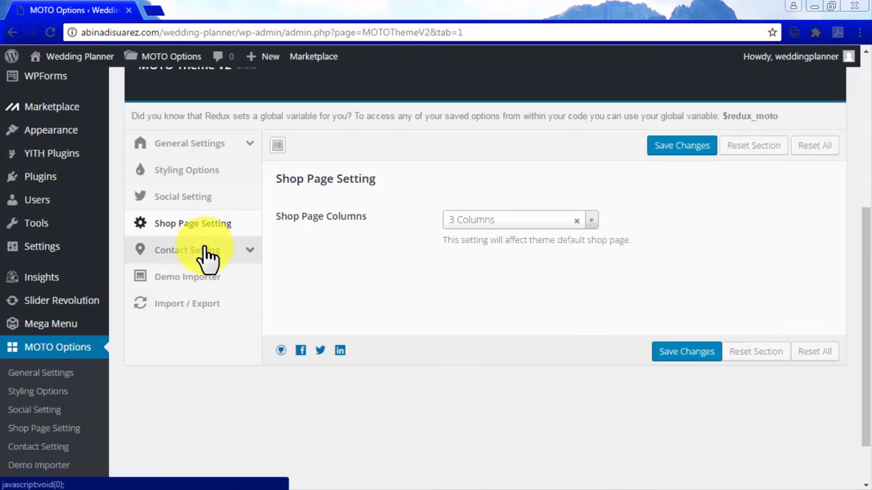
pyautogui.click(204, 249)
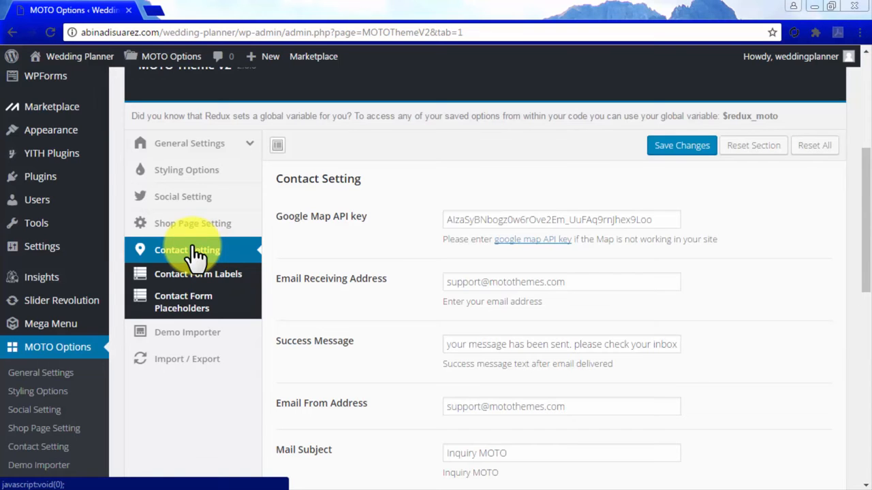
pyautogui.scroll(-2, 334, 259)
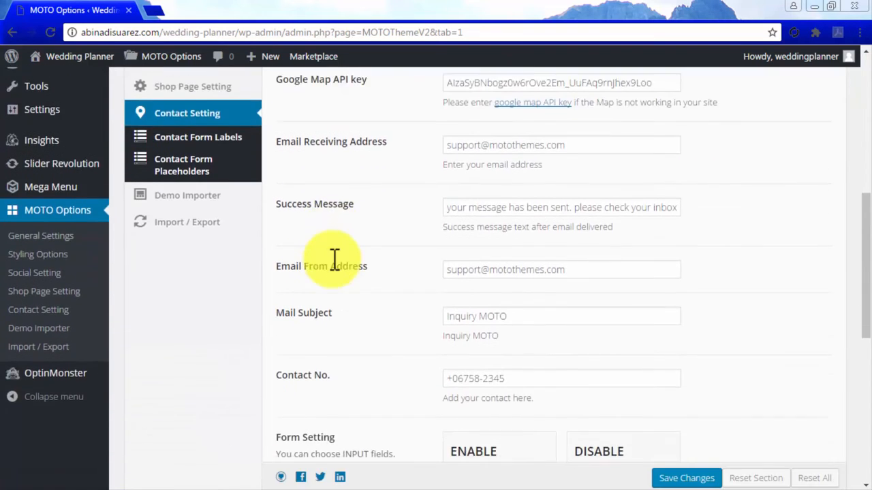
pyautogui.scroll(-1, 334, 259)
pyautogui.scroll(3, 335, 259)
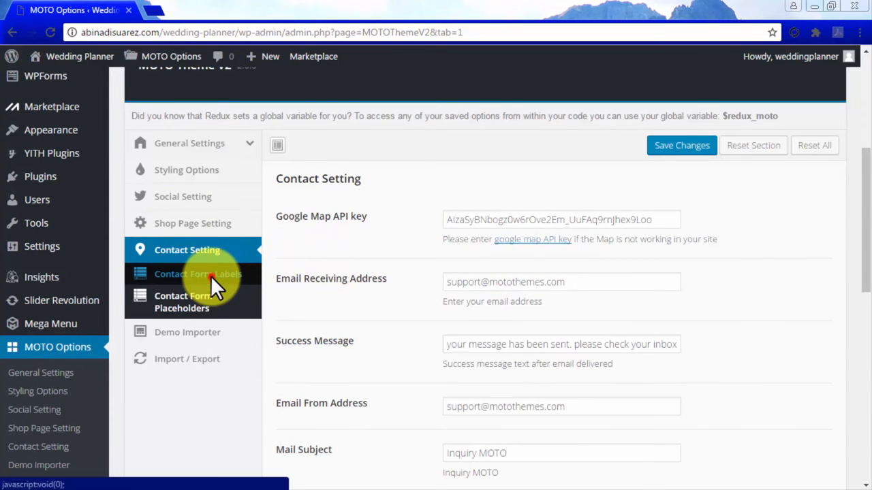
pyautogui.click(211, 276)
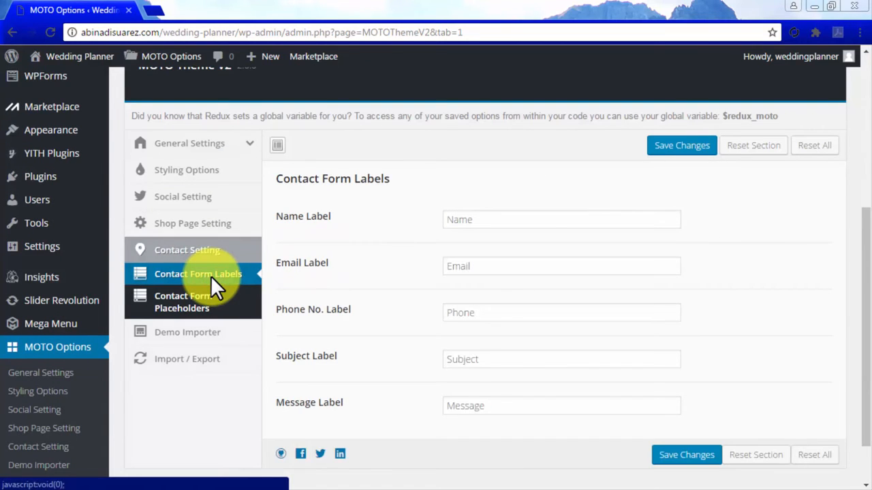
pyautogui.click(214, 298)
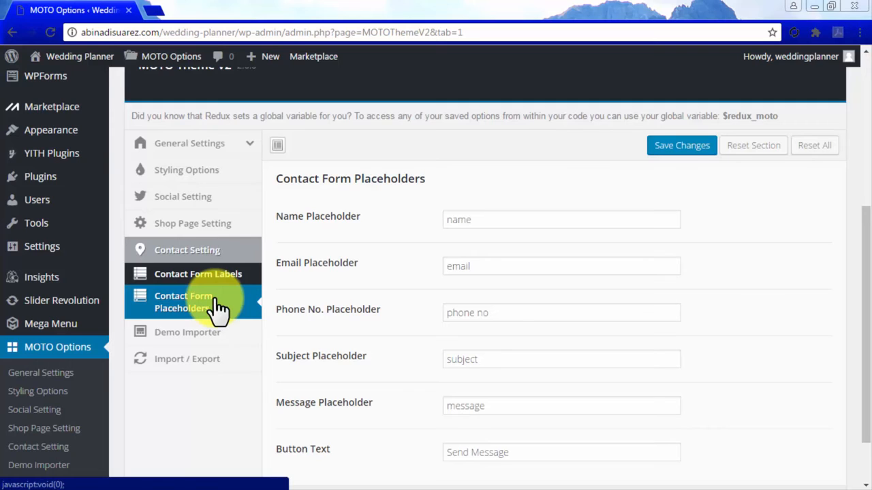
# Look over the Demo Importer templates and the Import / Export section, including its data file download option.
pyautogui.click(215, 331)
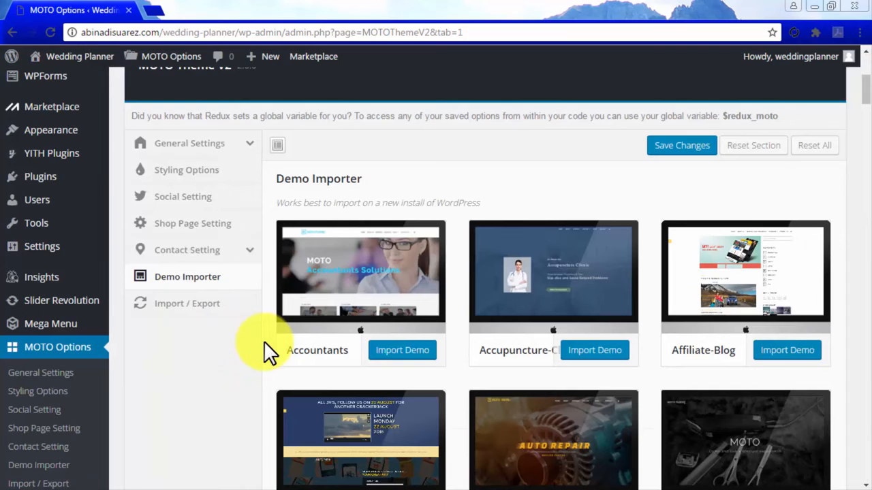
pyautogui.scroll(-3, 215, 332)
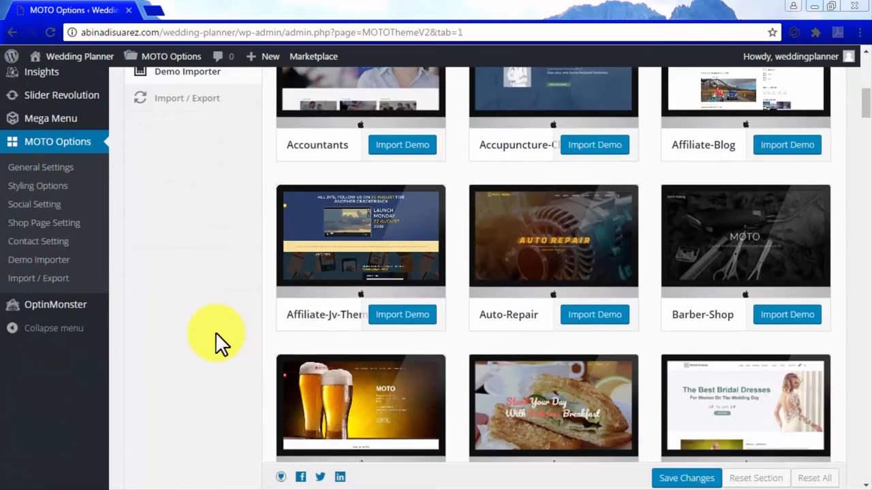
pyautogui.scroll(2, 215, 332)
pyautogui.click(186, 167)
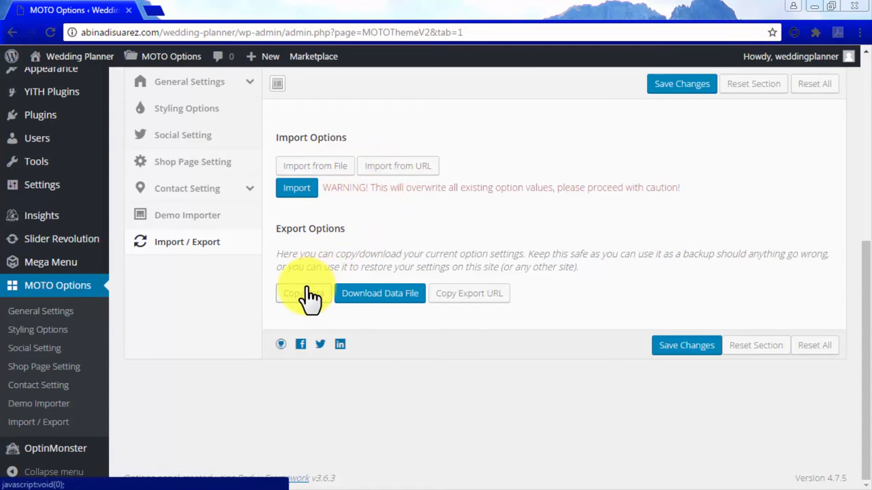
pyautogui.click(351, 298)
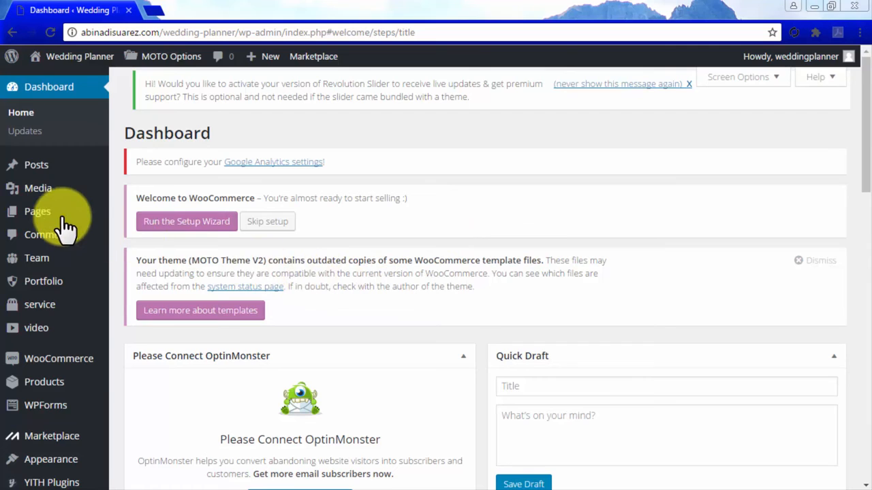
# Open the list of all site pages and look through the pages imported with the demo.
pyautogui.moveTo(60, 223)
pyautogui.click(136, 213)
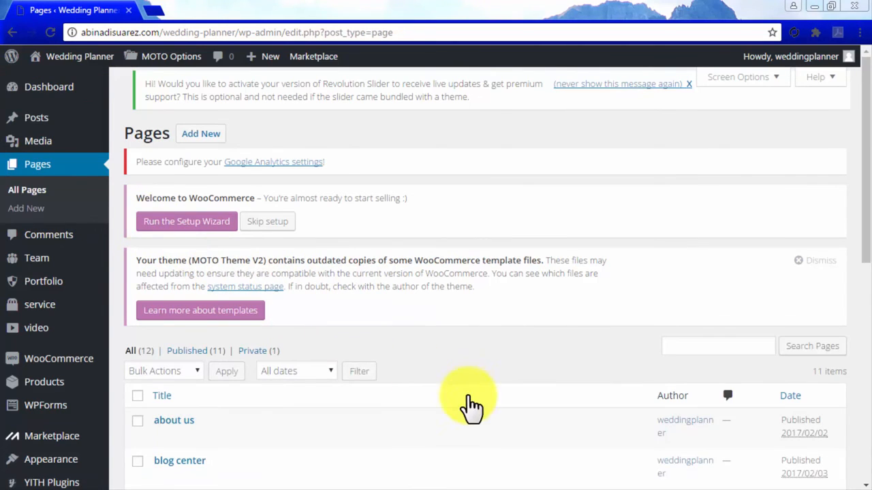
pyautogui.scroll(-2, 474, 398)
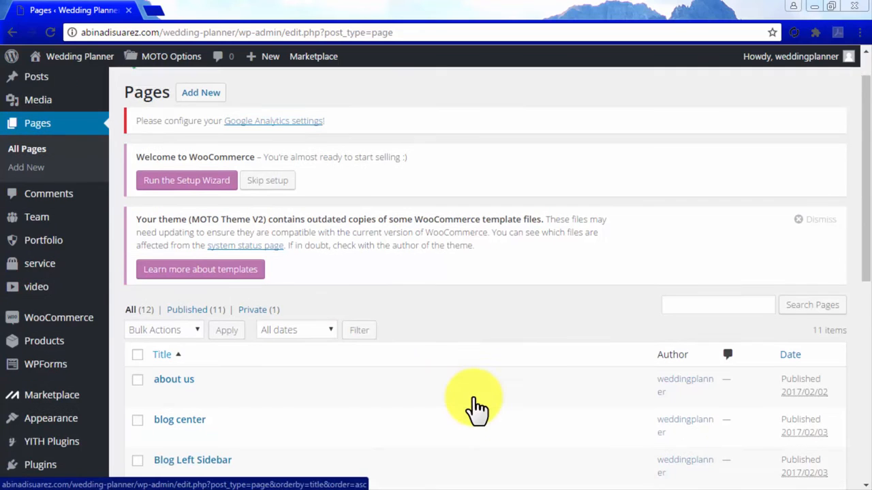
pyautogui.scroll(-1, 474, 397)
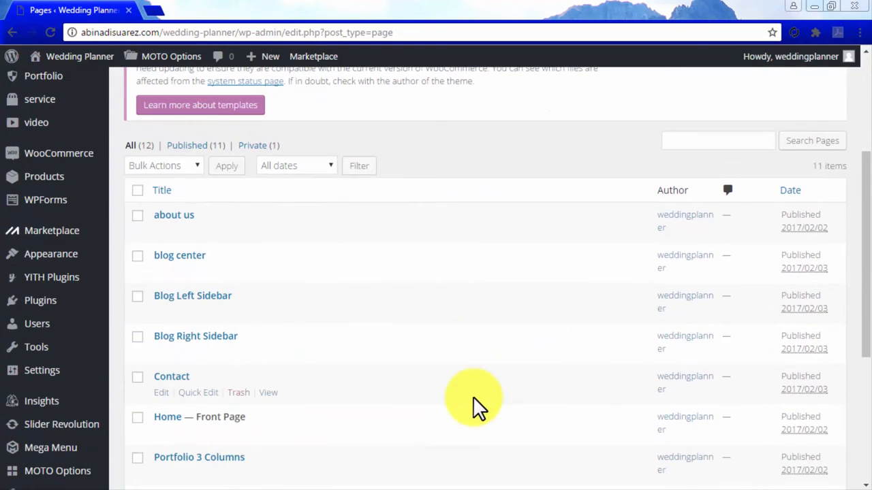
pyautogui.scroll(-1, 473, 397)
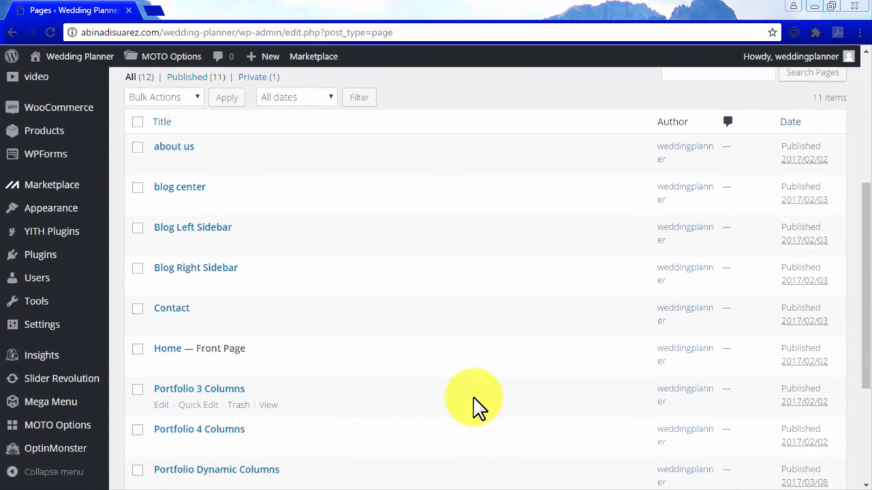
pyautogui.scroll(-2, 472, 397)
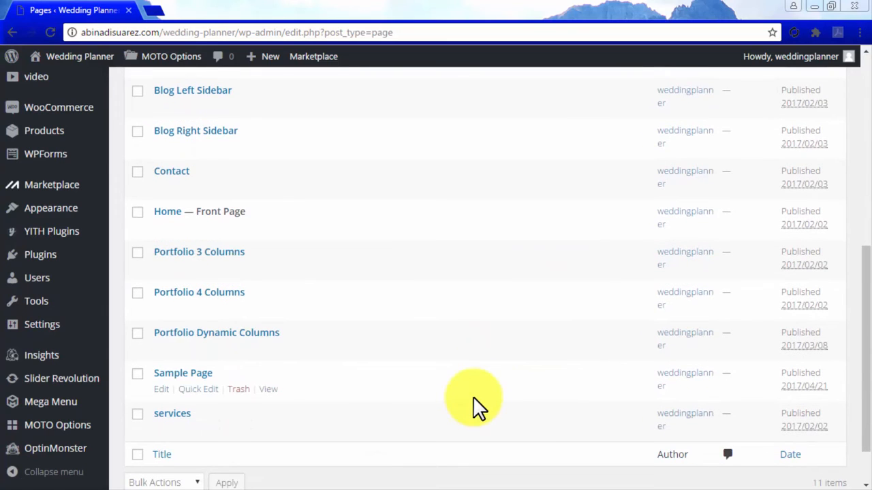
pyautogui.scroll(2, 473, 397)
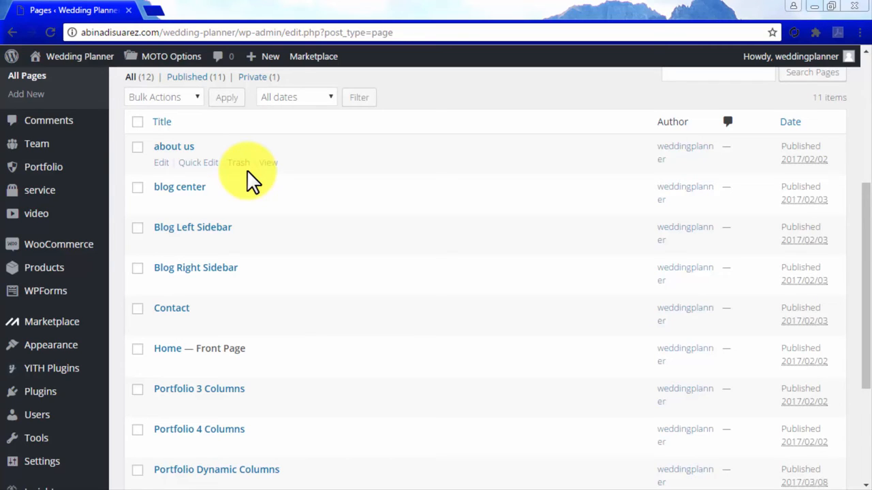
# Open the about us page for editing and change its title to "About Us" with initial capitals.
pyautogui.click(162, 164)
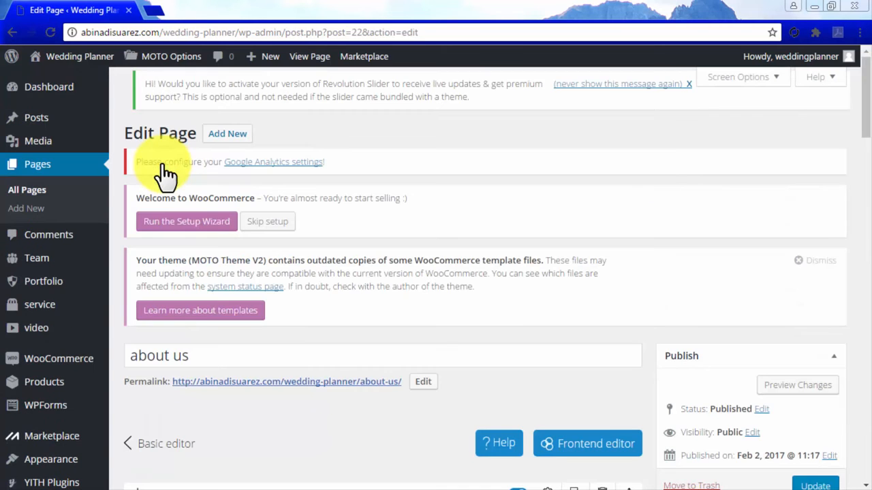
pyautogui.scroll(-2, 609, 381)
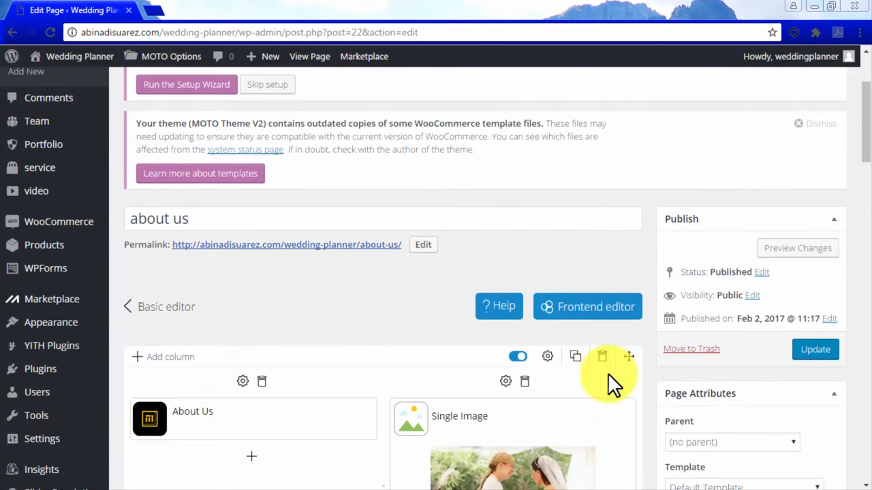
pyautogui.click(296, 221)
pyautogui.press('Left')
pyautogui.press('BackSpace')
pyautogui.write('U')
pyautogui.press('Left')
pyautogui.press('Left')
pyautogui.press('Left')
pyautogui.press('Left')
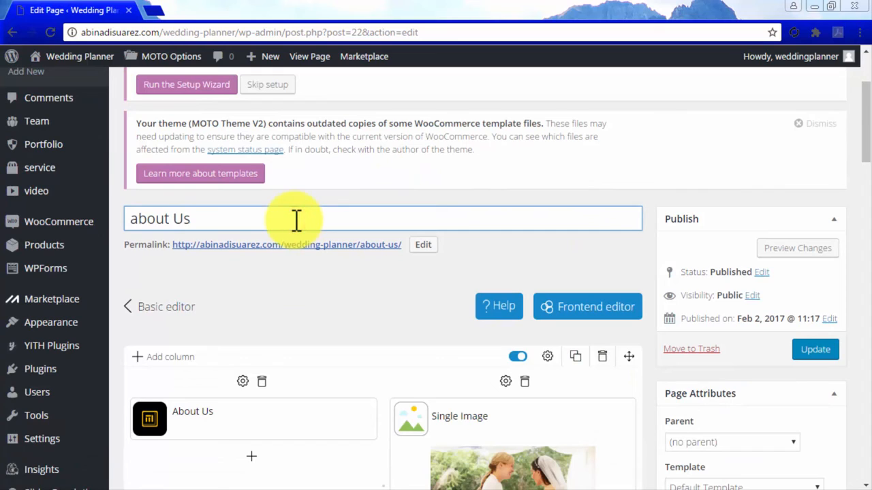
pyautogui.press('BackSpace')
pyautogui.write('A')
# Check the page's permalink slug without changing it and examine the builder's first row with its columns, elements and row controls.
pyautogui.click(419, 245)
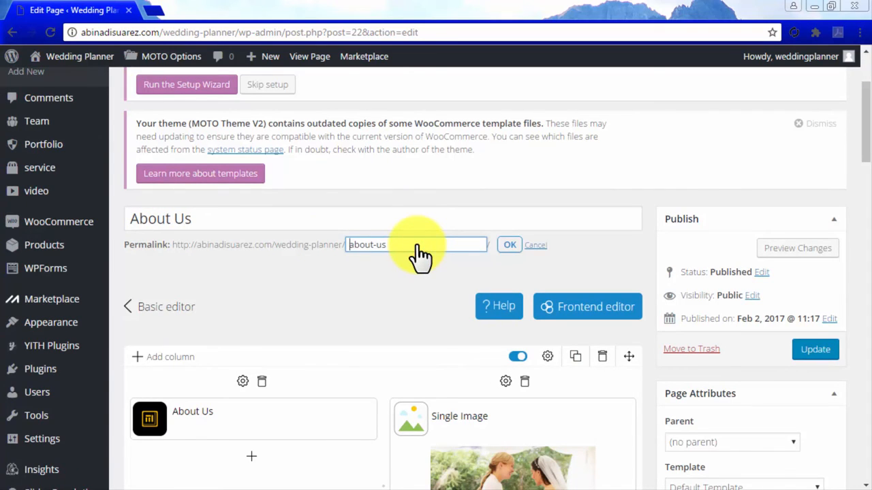
pyautogui.click(503, 245)
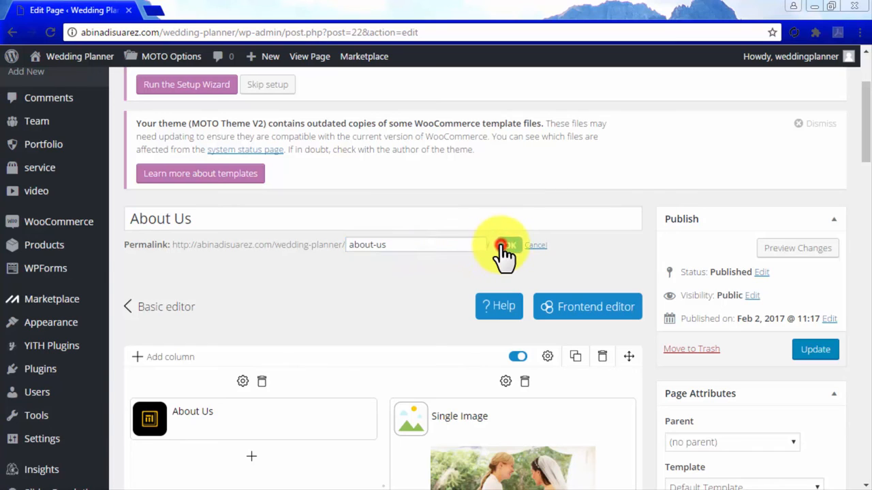
pyautogui.scroll(-3, 429, 283)
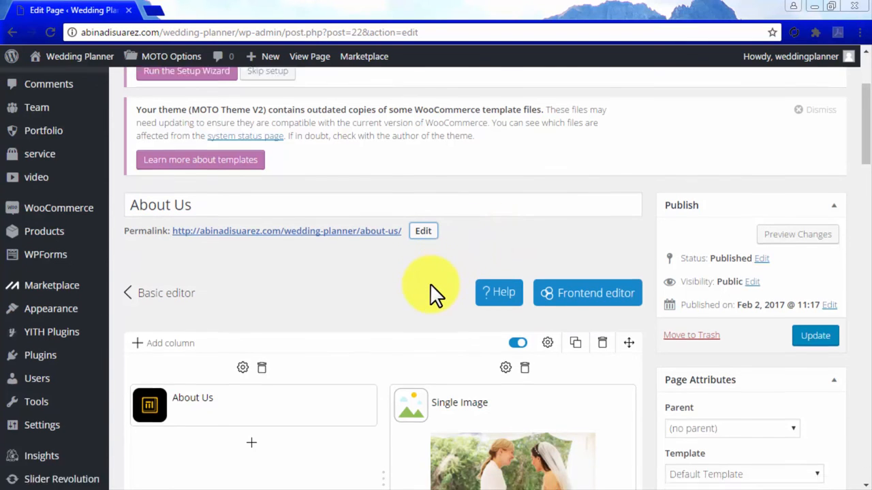
pyautogui.scroll(-1, 434, 294)
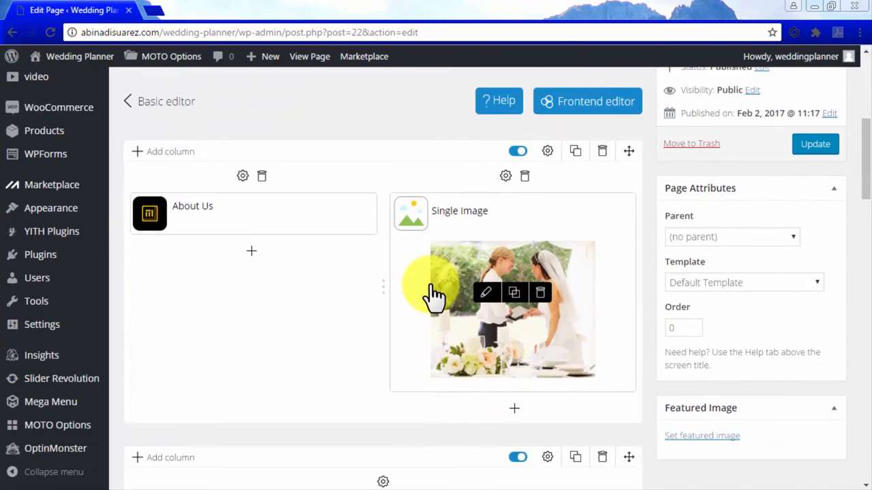
pyautogui.scroll(2, 430, 294)
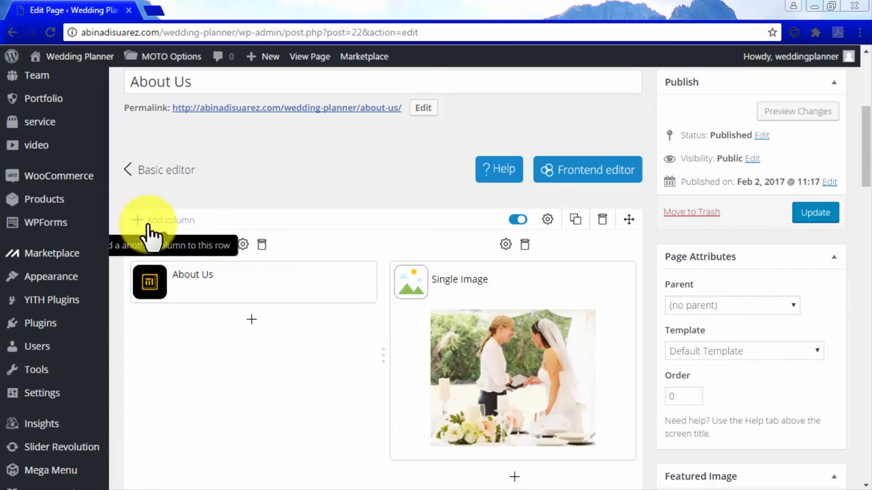
pyautogui.moveTo(221, 293)
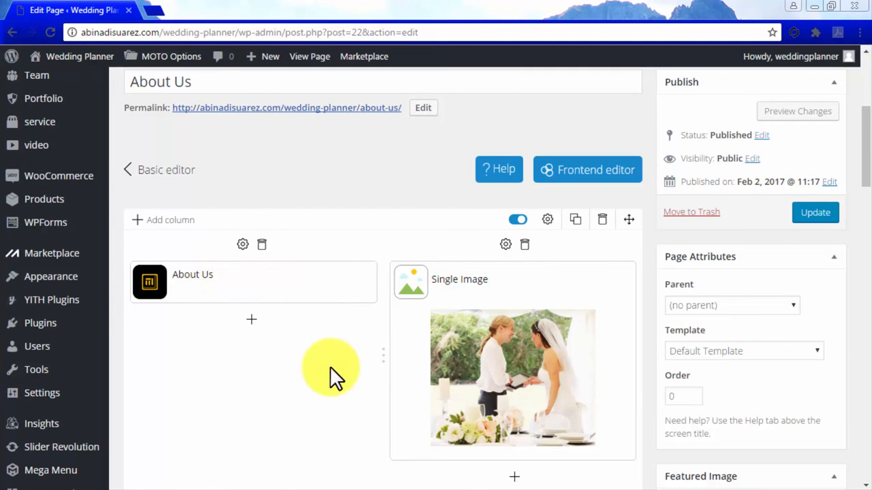
# Browse the available builder elements and add a Text element beneath the About Us element in the row's first column.
pyautogui.click(251, 323)
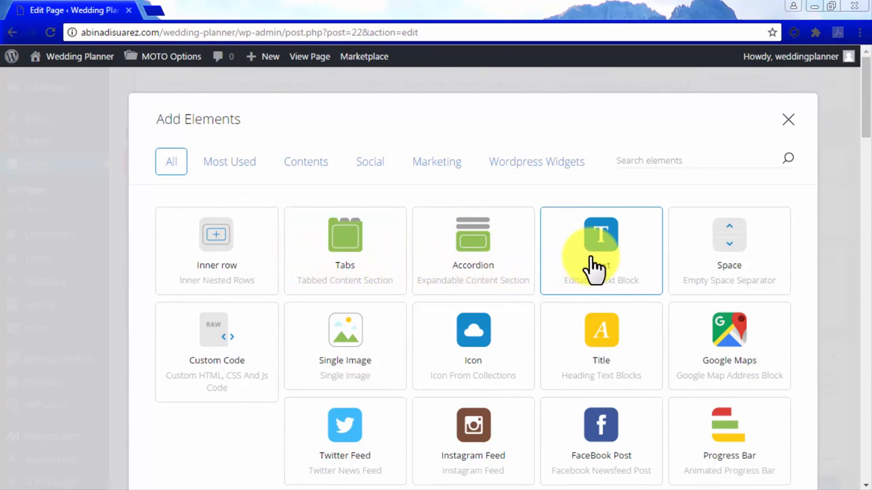
pyautogui.scroll(-2, 594, 267)
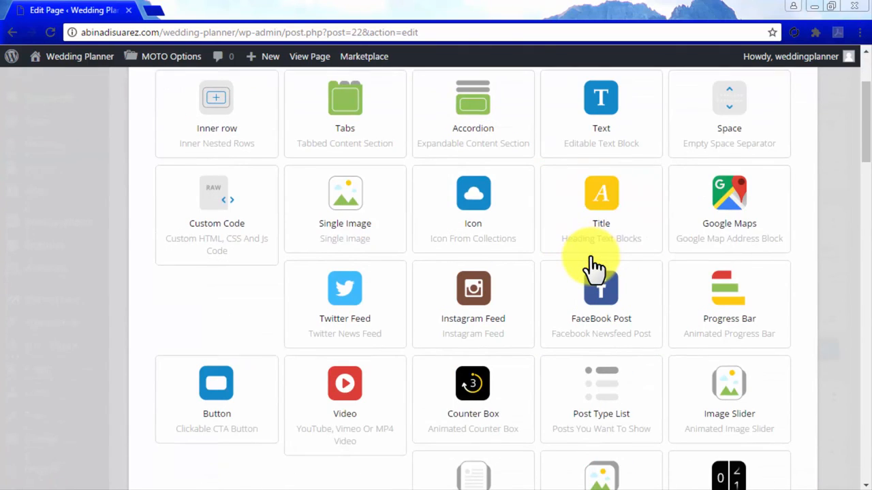
pyautogui.scroll(-4, 593, 268)
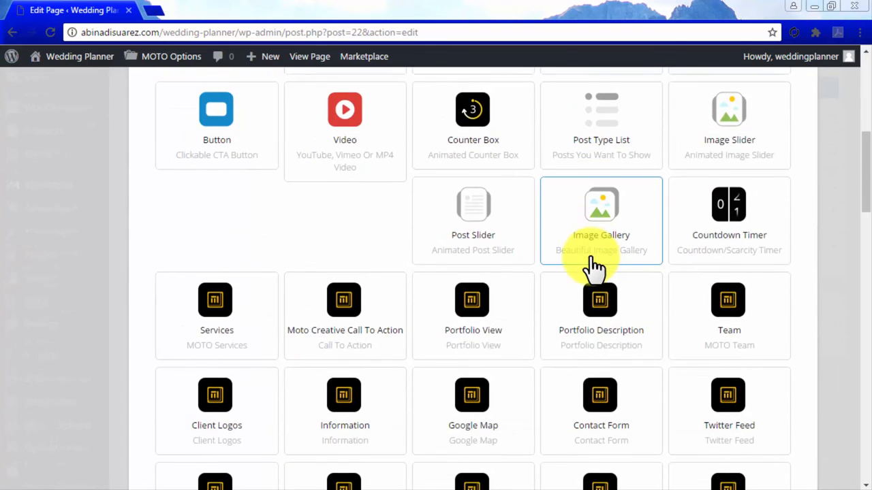
pyautogui.scroll(-5, 594, 268)
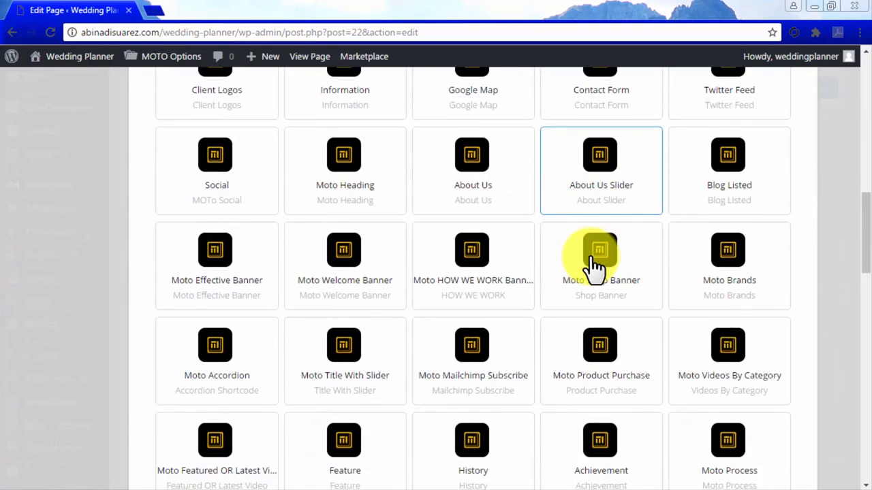
pyautogui.scroll(4, 594, 267)
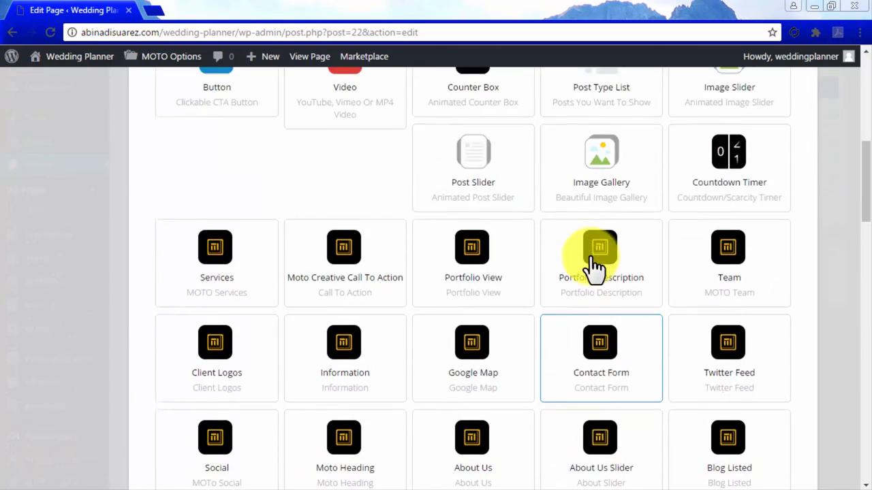
pyautogui.scroll(6, 594, 266)
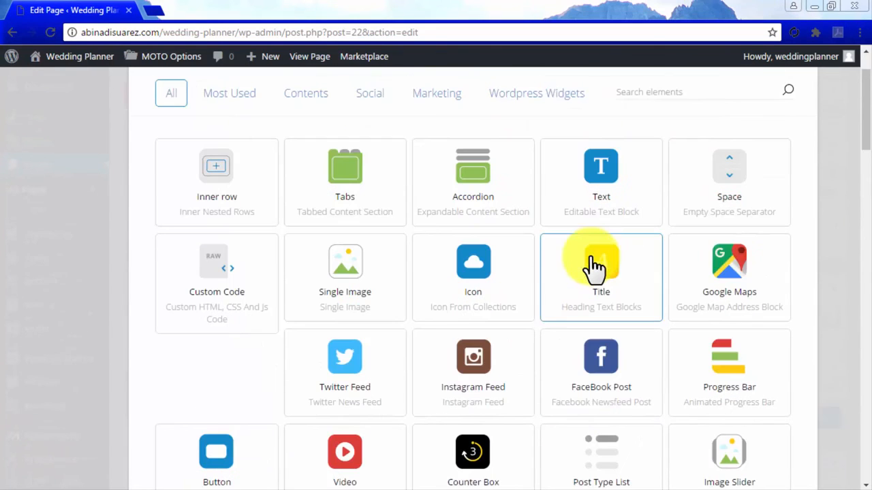
pyautogui.click(590, 197)
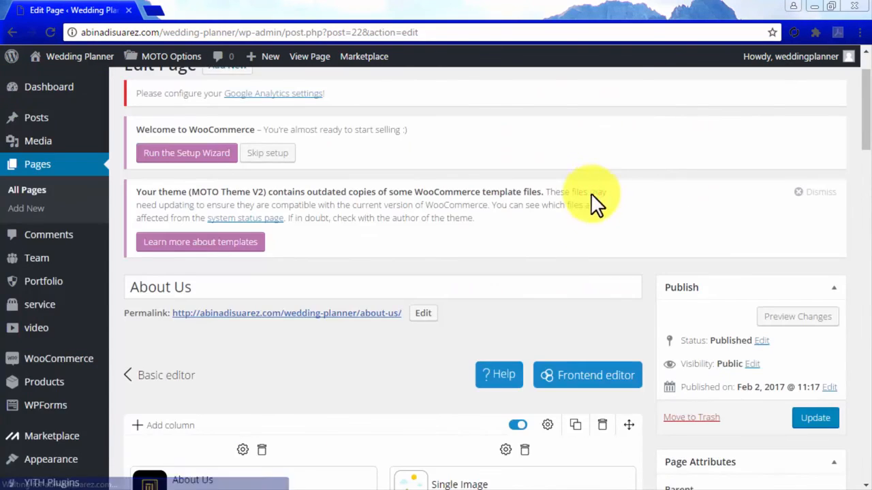